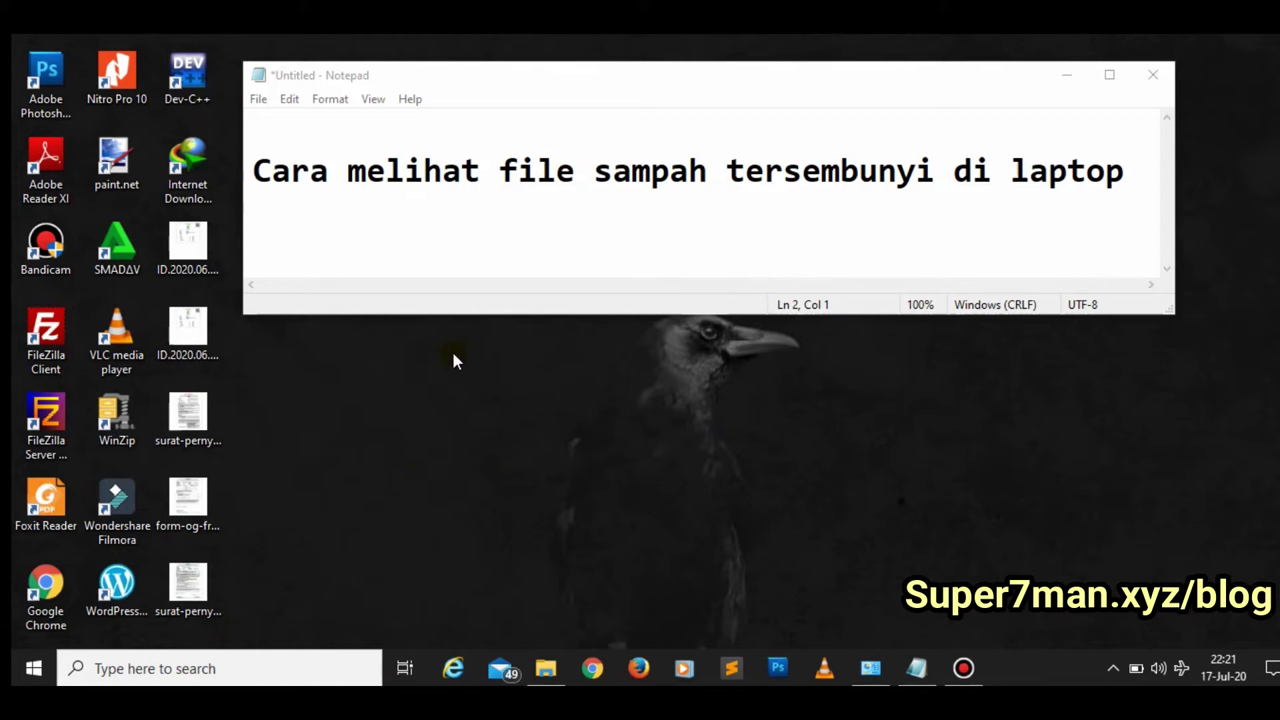
Step: Delete the five document files below the Internet Download shortcut on the desktop
{"action": "left_click_drag", "start_coordinate": [256, 591], "coordinate": [358, 430]}
{"action": "left_click_drag", "start_coordinate": [253, 582], "coordinate": [191, 249]}
{"action": "left_click_drag", "start_coordinate": [190, 349], "coordinate": [190, 350]}
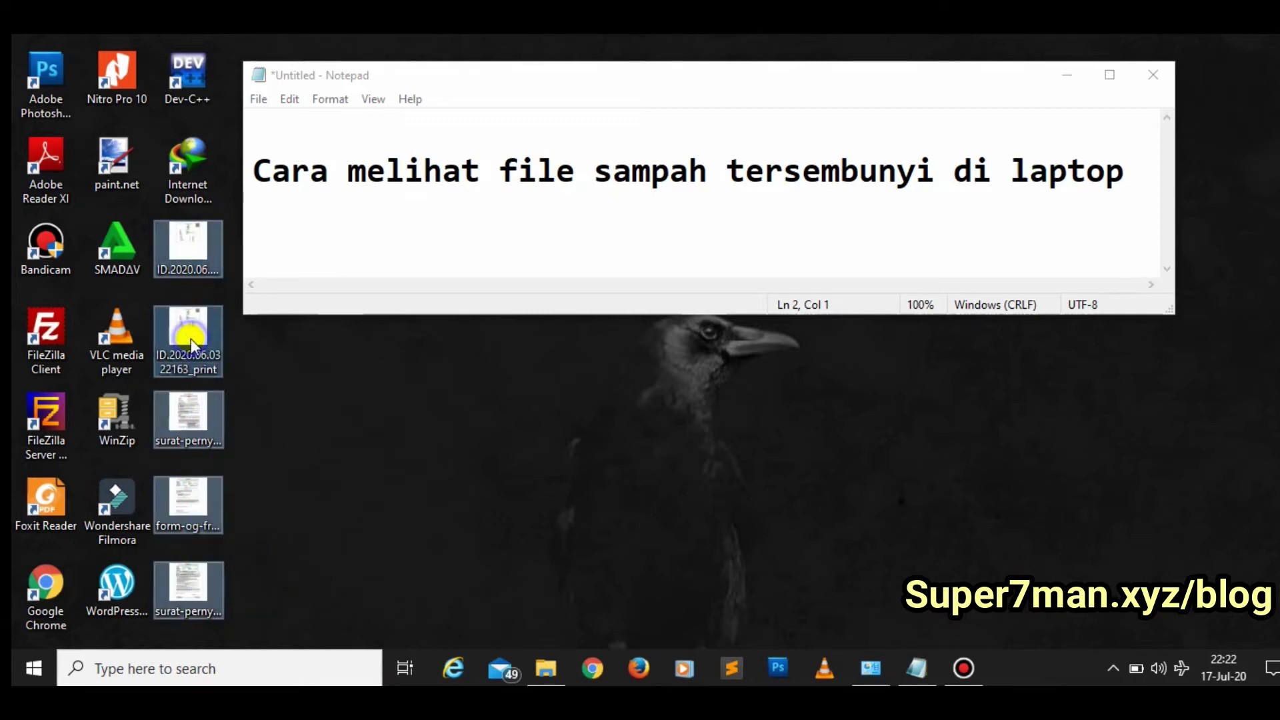
{"action": "right_click", "coordinate": [191, 339]}
{"action": "left_click", "coordinate": [235, 584]}
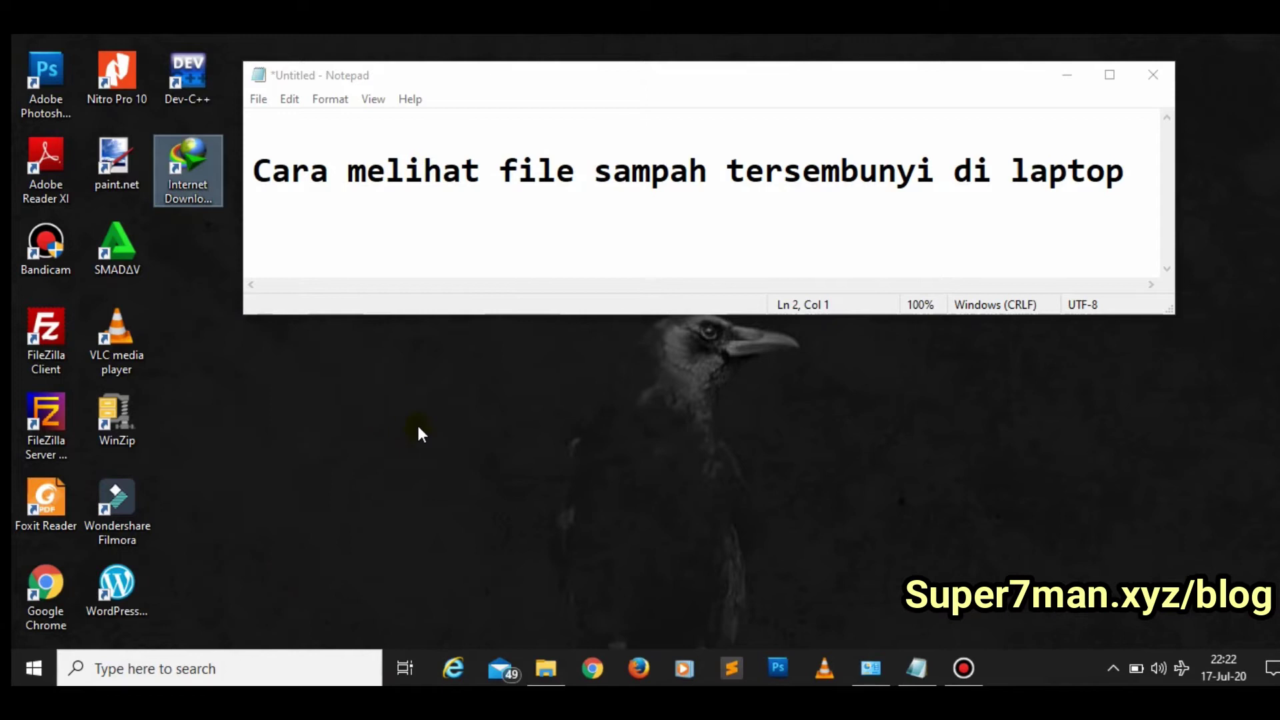
{"action": "left_click", "coordinate": [270, 375]}
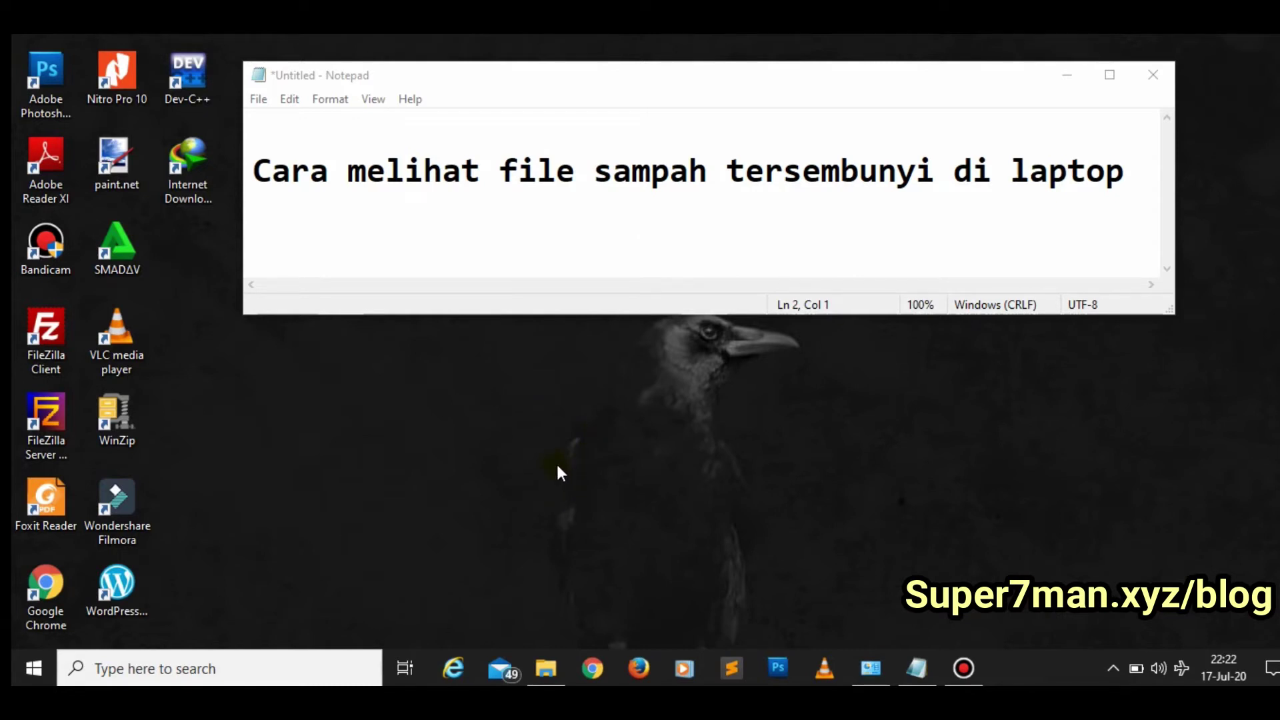
Step: Switch to File Explorer and open the AppData folder at Local Disk (C:) > Users > Hp
{"action": "left_click", "coordinate": [551, 664]}
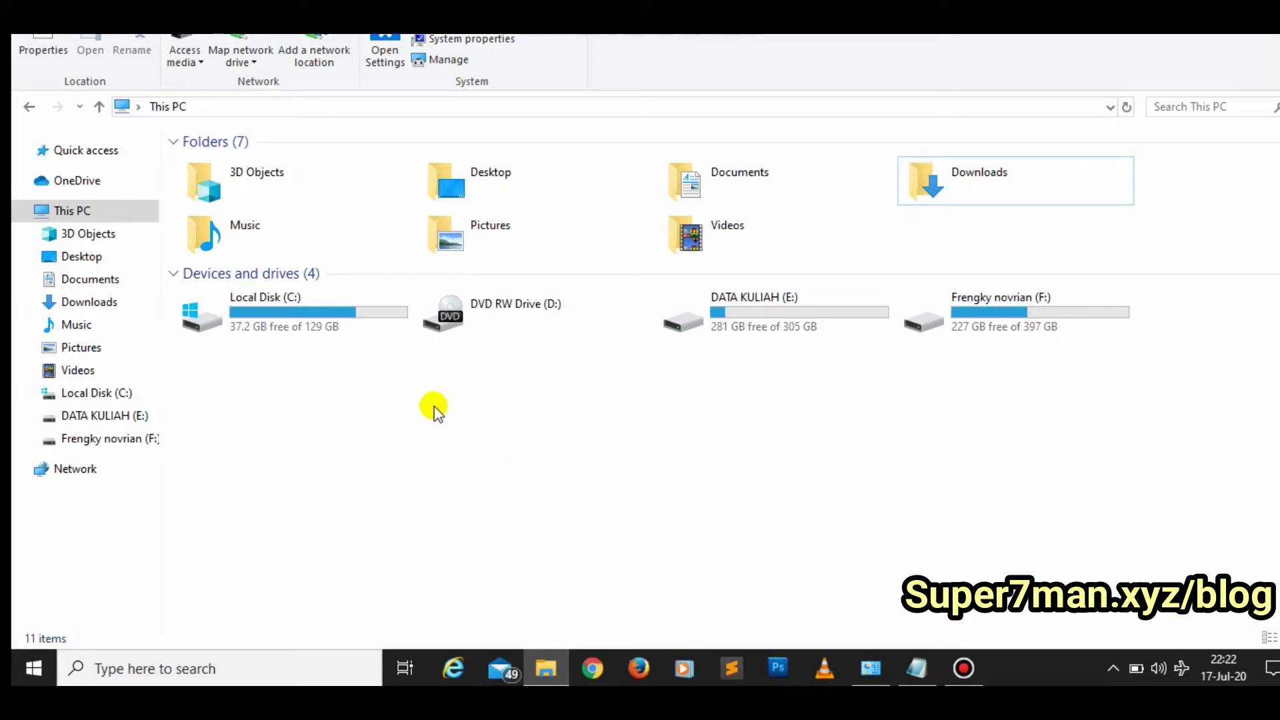
{"action": "left_click", "coordinate": [90, 212]}
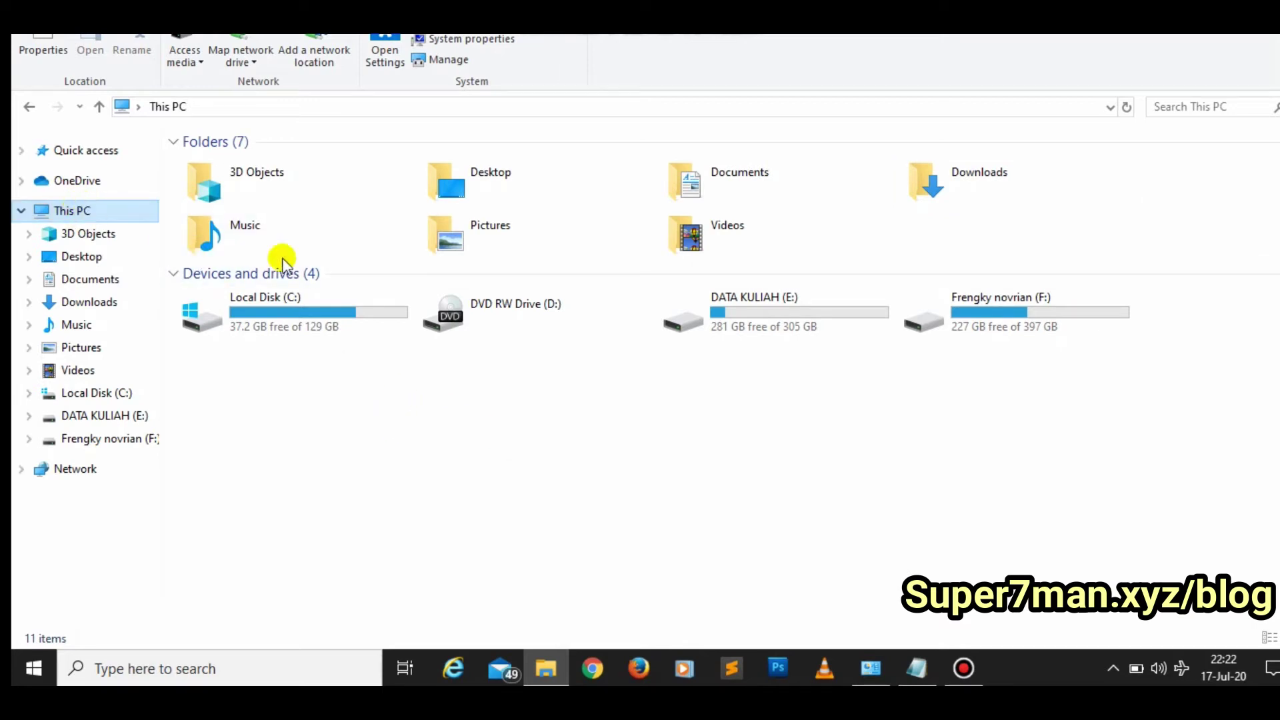
{"action": "double_click", "coordinate": [299, 325]}
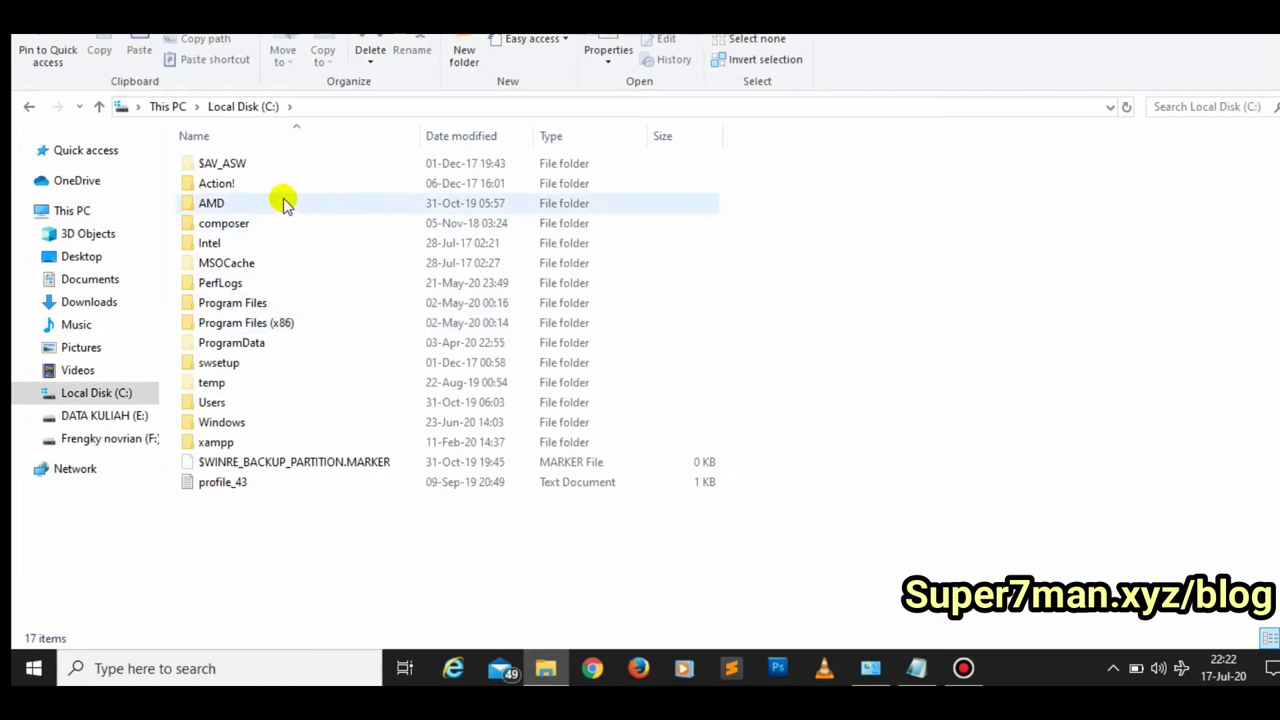
{"action": "double_click", "coordinate": [213, 402]}
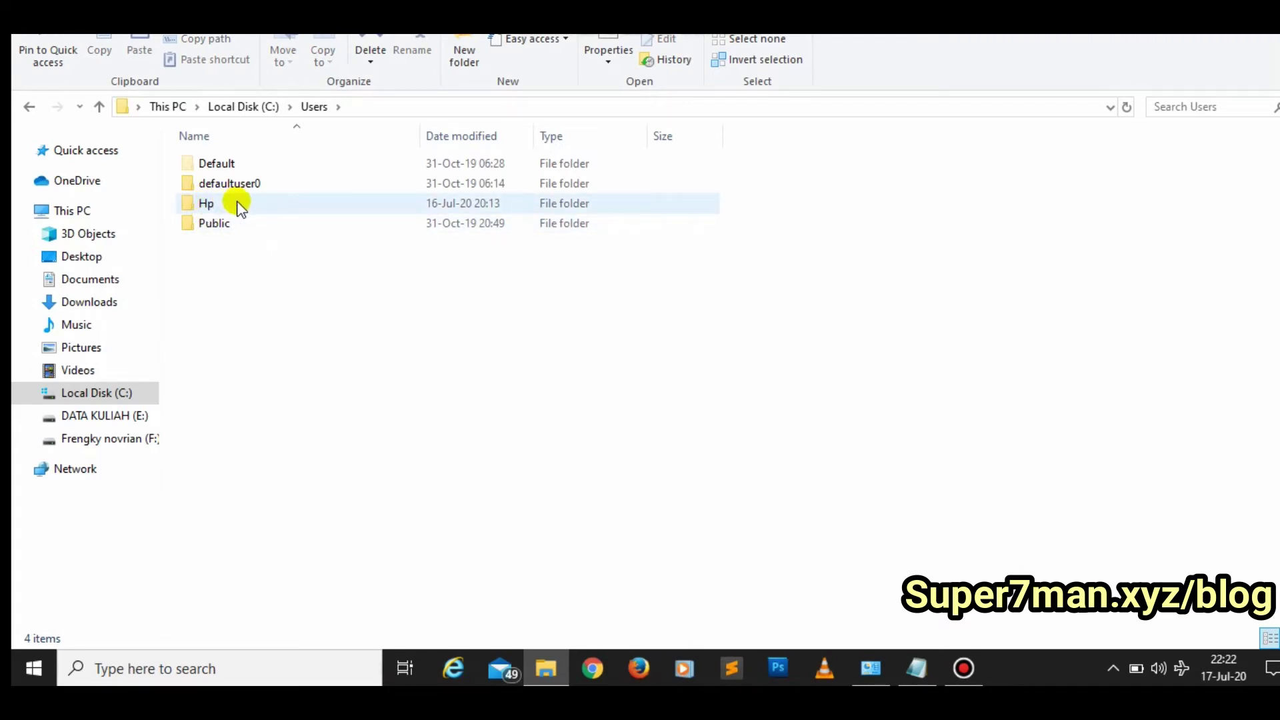
{"action": "left_click", "coordinate": [217, 205]}
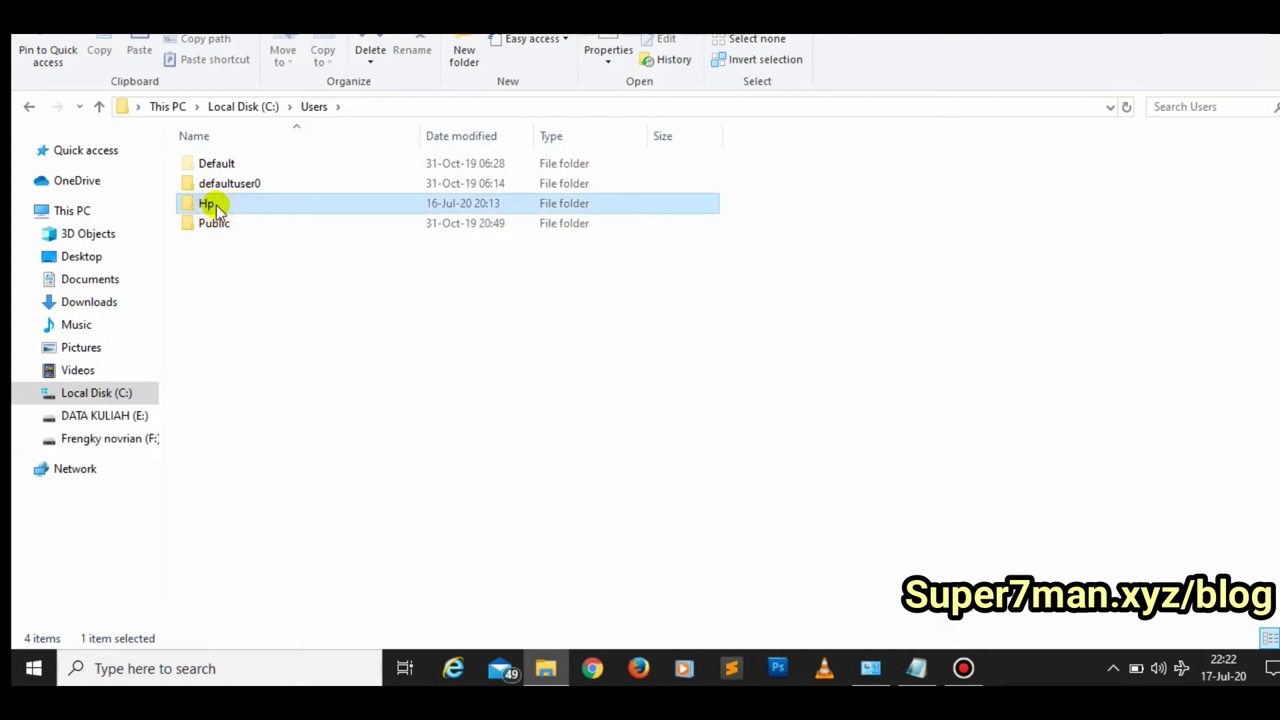
{"action": "double_click", "coordinate": [216, 205]}
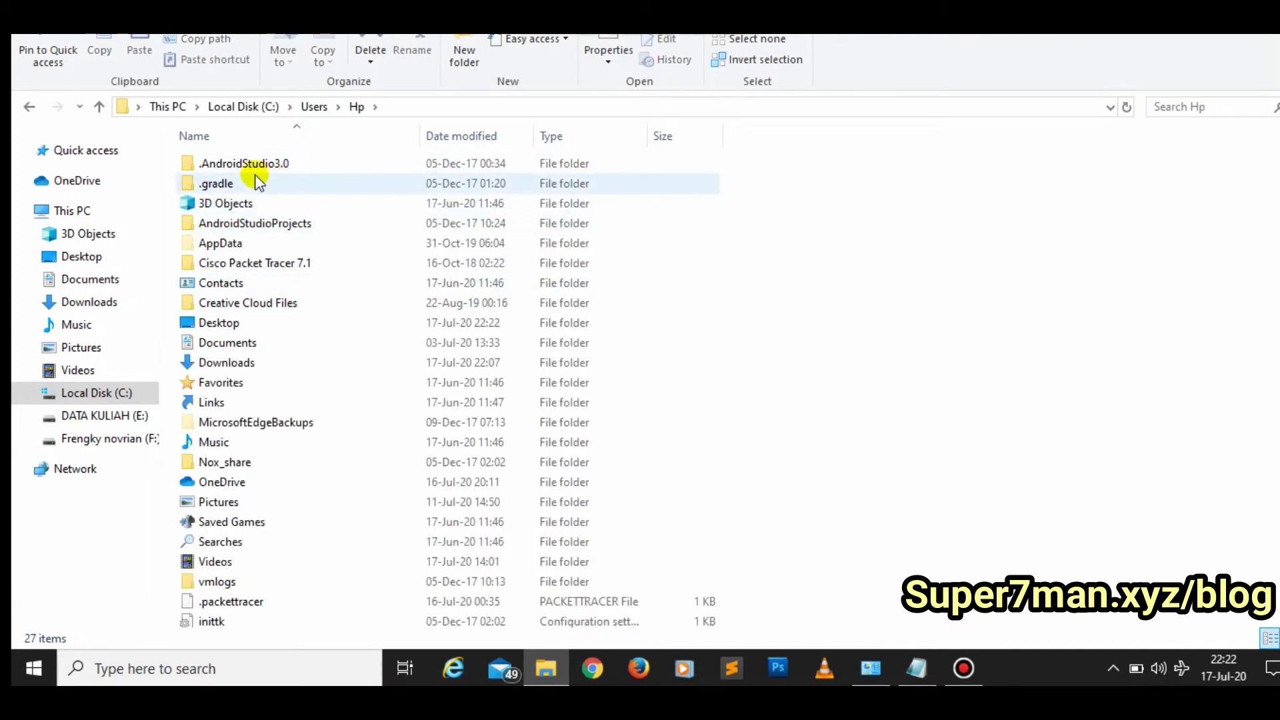
{"action": "double_click", "coordinate": [243, 243]}
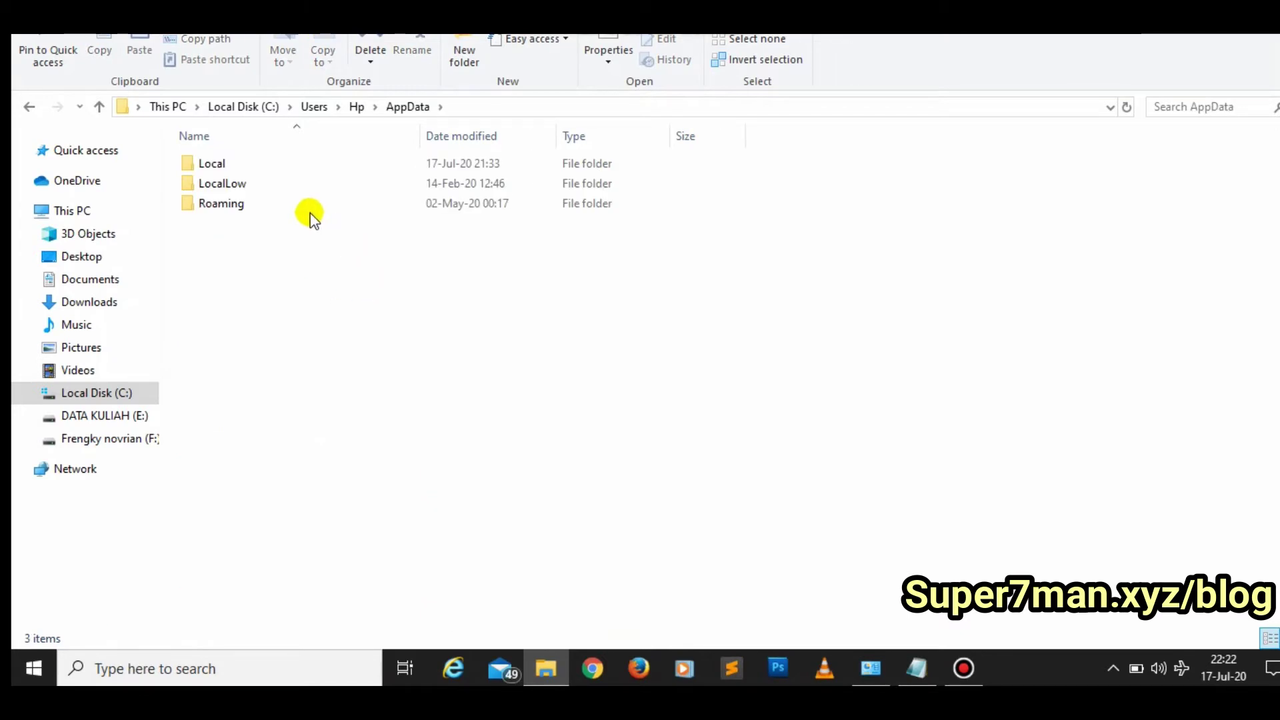
Step: Look through the application folders inside AppData's Roaming folder, and return to AppData
{"action": "left_click", "coordinate": [230, 207]}
{"action": "double_click", "coordinate": [229, 207]}
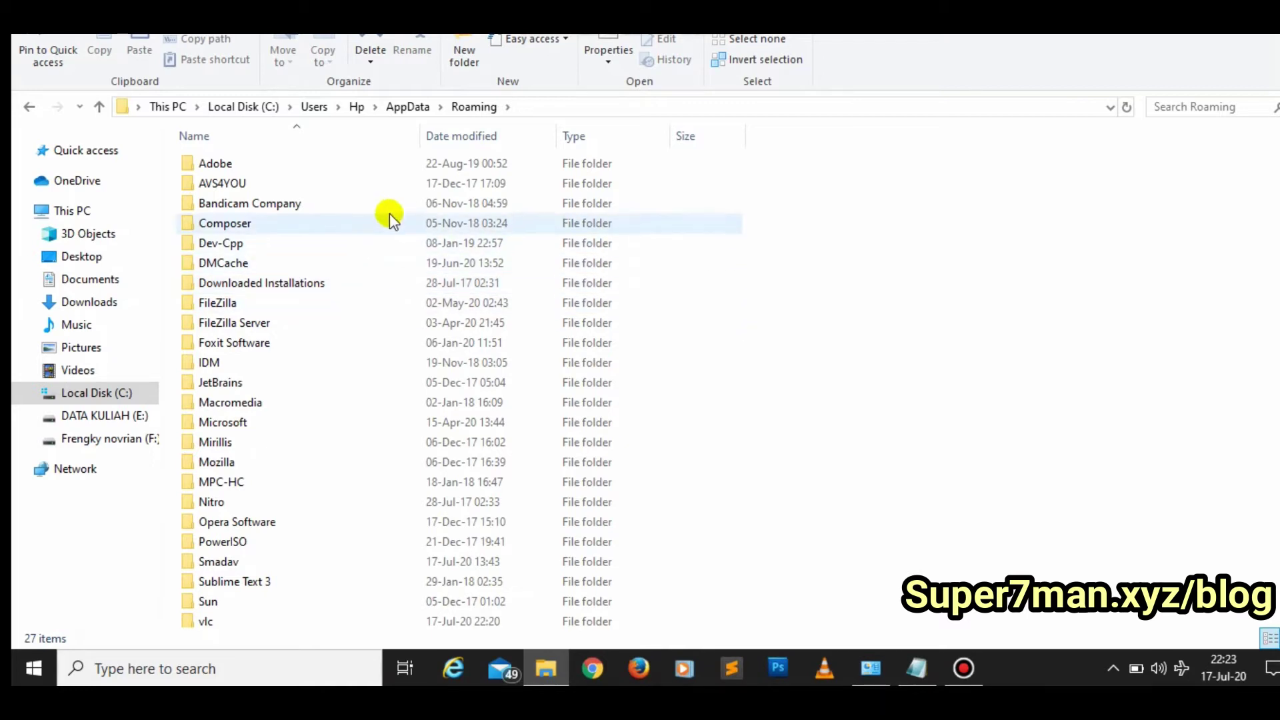
{"action": "scroll", "coordinate": [287, 280], "scroll_direction": "down", "scroll_amount": 1}
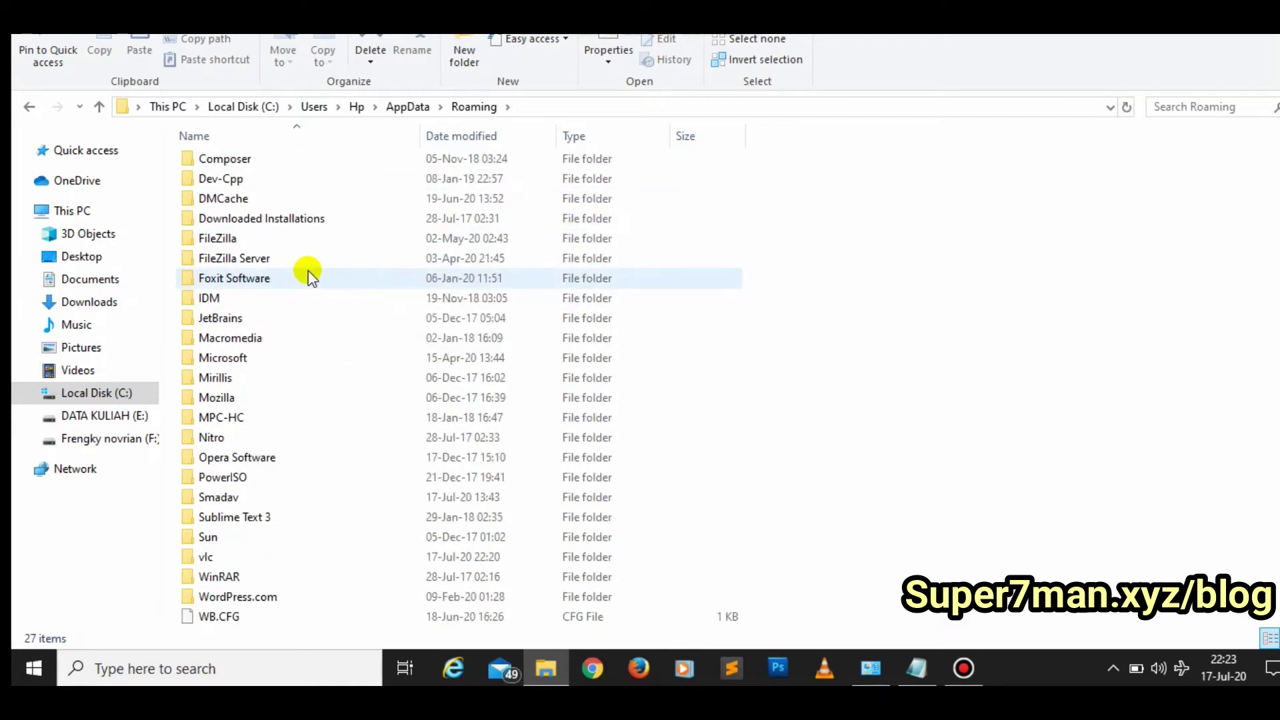
{"action": "scroll", "coordinate": [308, 270], "scroll_direction": "up", "scroll_amount": 1}
{"action": "scroll", "coordinate": [267, 296], "scroll_direction": "down", "scroll_amount": 1}
{"action": "scroll", "coordinate": [266, 286], "scroll_direction": "up", "scroll_amount": 1}
{"action": "left_click", "coordinate": [98, 107]}
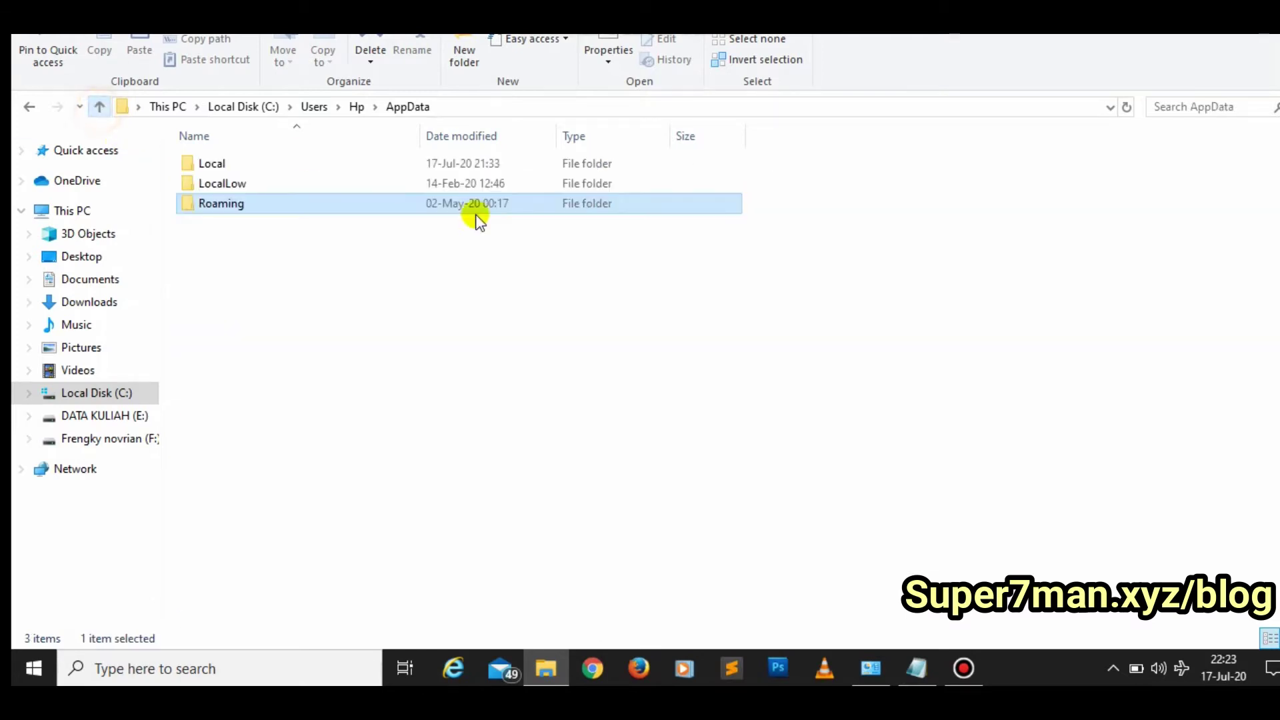
Step: View the contents of AppData's Local folder and go back up to AppData
{"action": "double_click", "coordinate": [213, 167]}
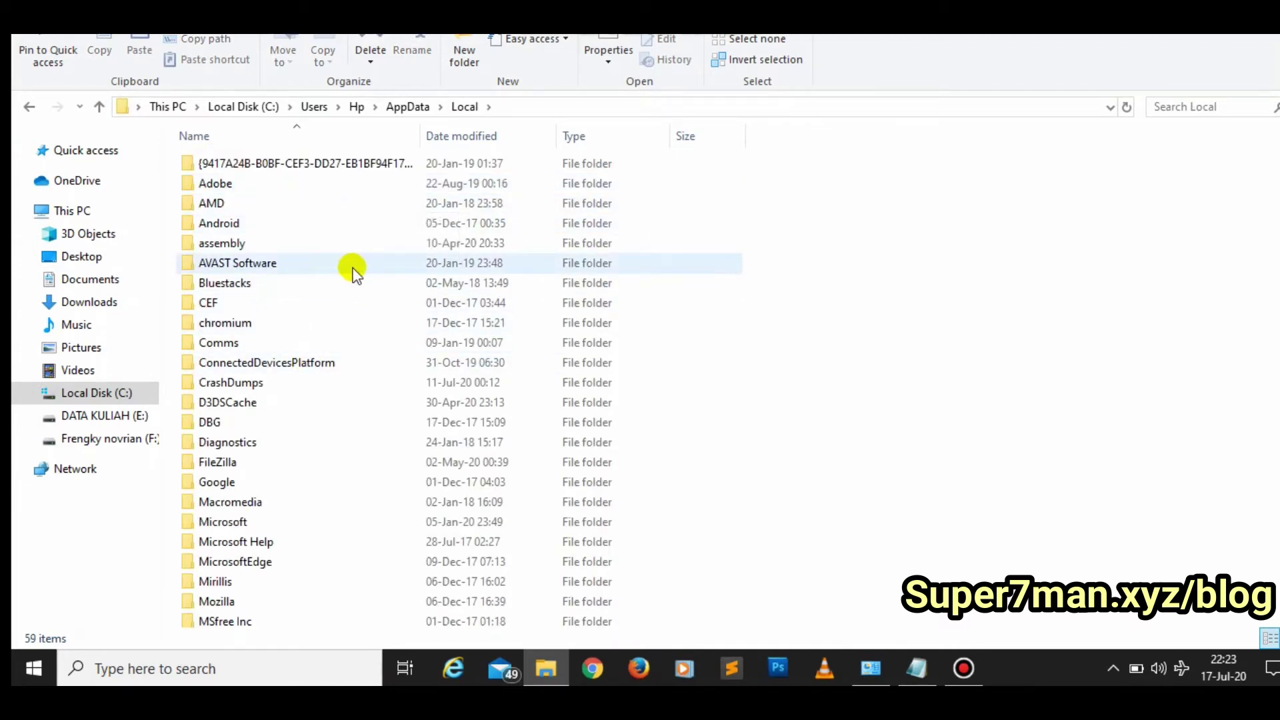
{"action": "mouse_move", "coordinate": [356, 268]}
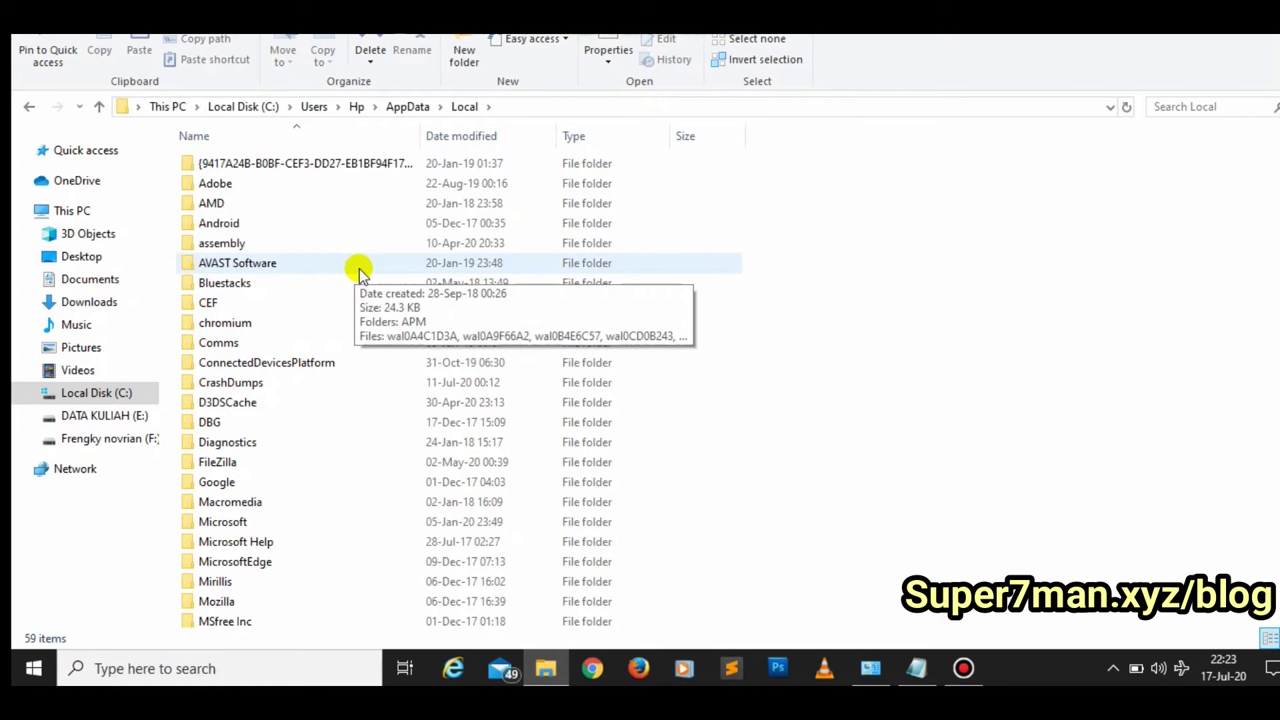
{"action": "left_click", "coordinate": [100, 107]}
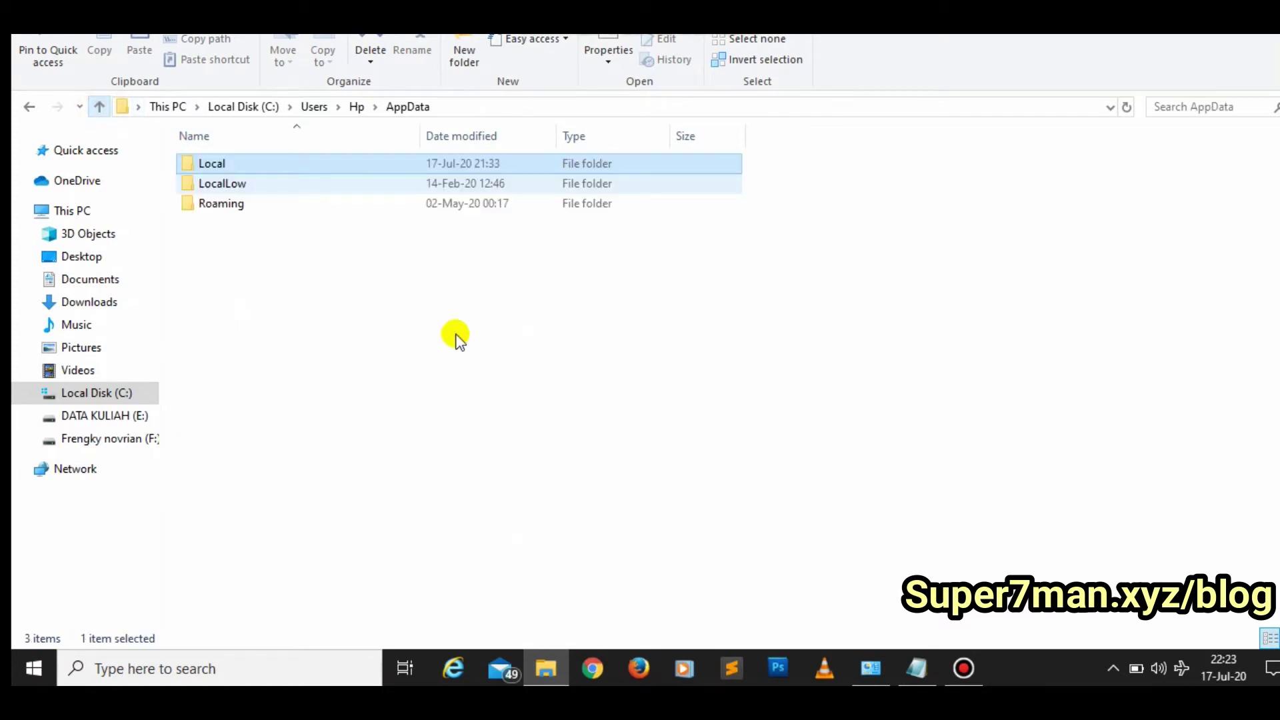
Step: Delete the Bluestacks folder inside AppData's Local folder
{"action": "double_click", "coordinate": [211, 164]}
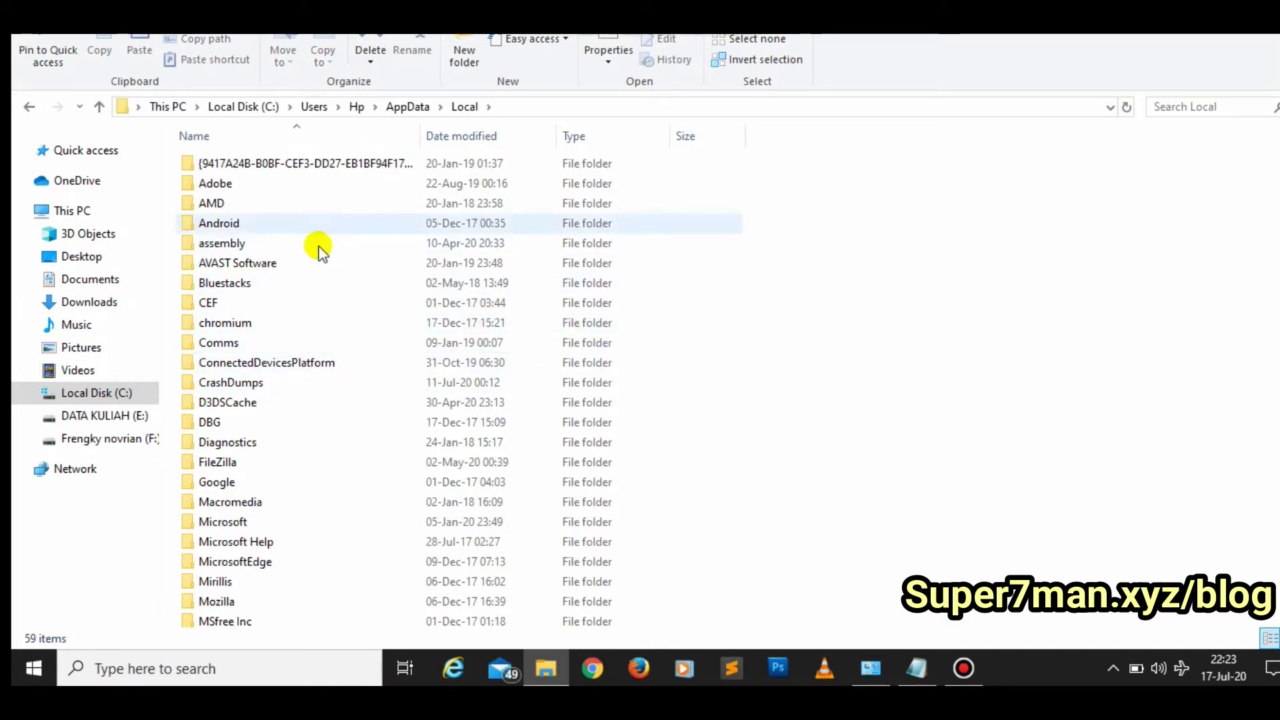
{"action": "mouse_move", "coordinate": [321, 260]}
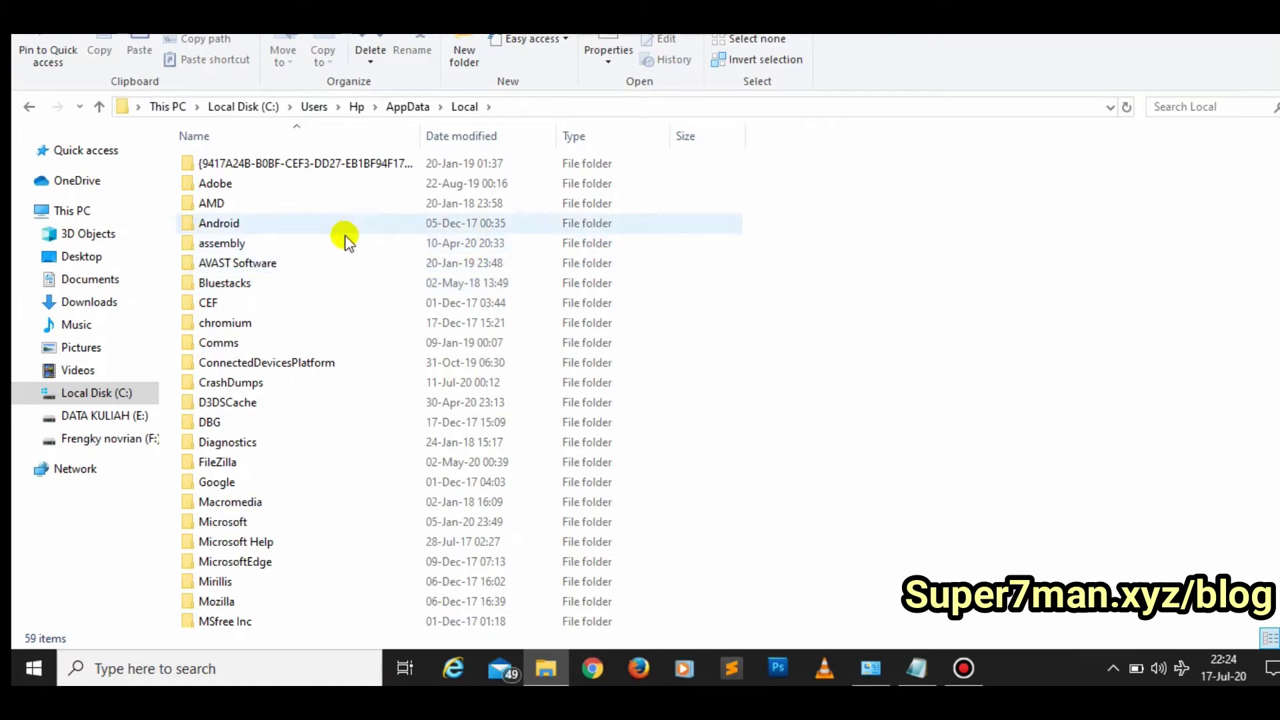
{"action": "left_click", "coordinate": [244, 281]}
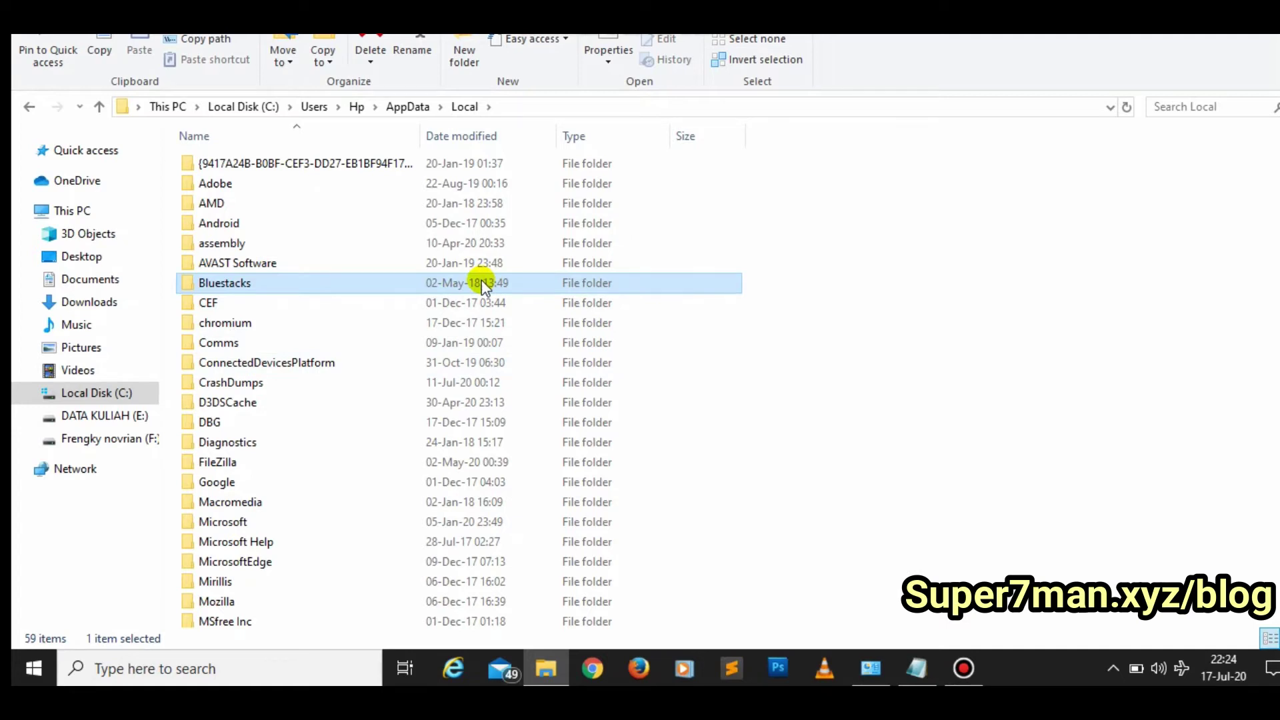
{"action": "right_click", "coordinate": [265, 283]}
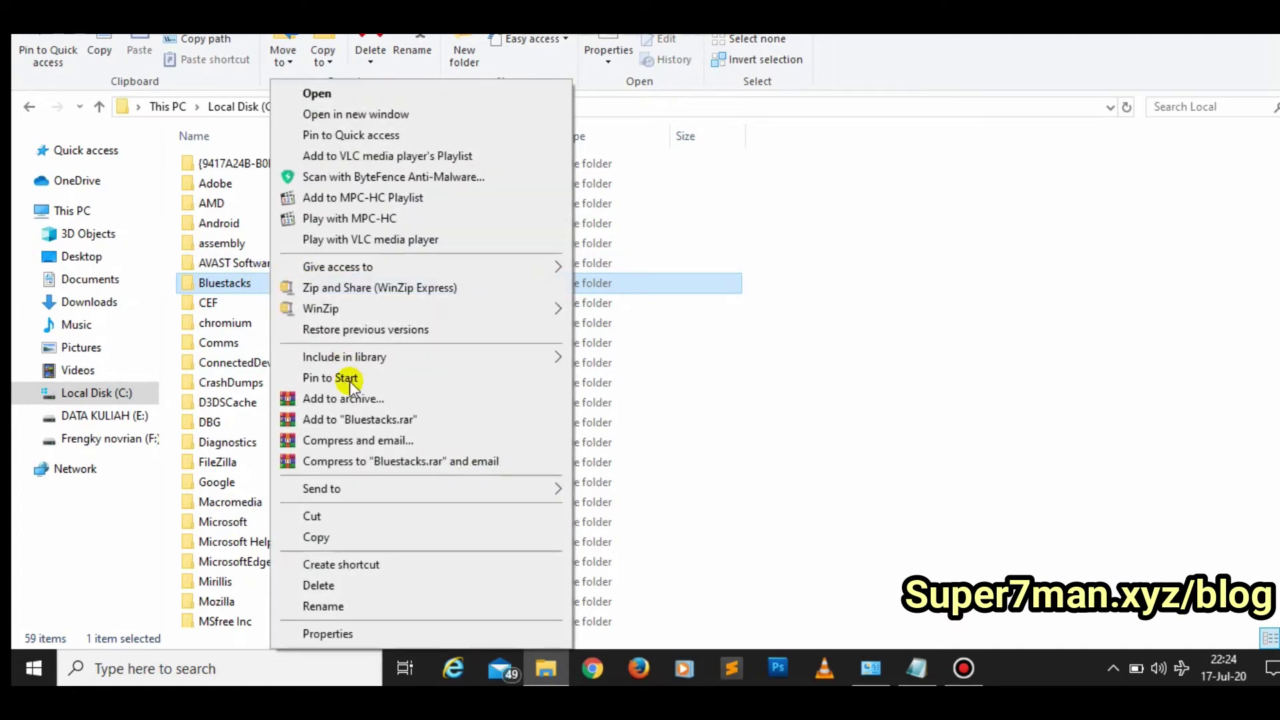
{"action": "left_click", "coordinate": [346, 586]}
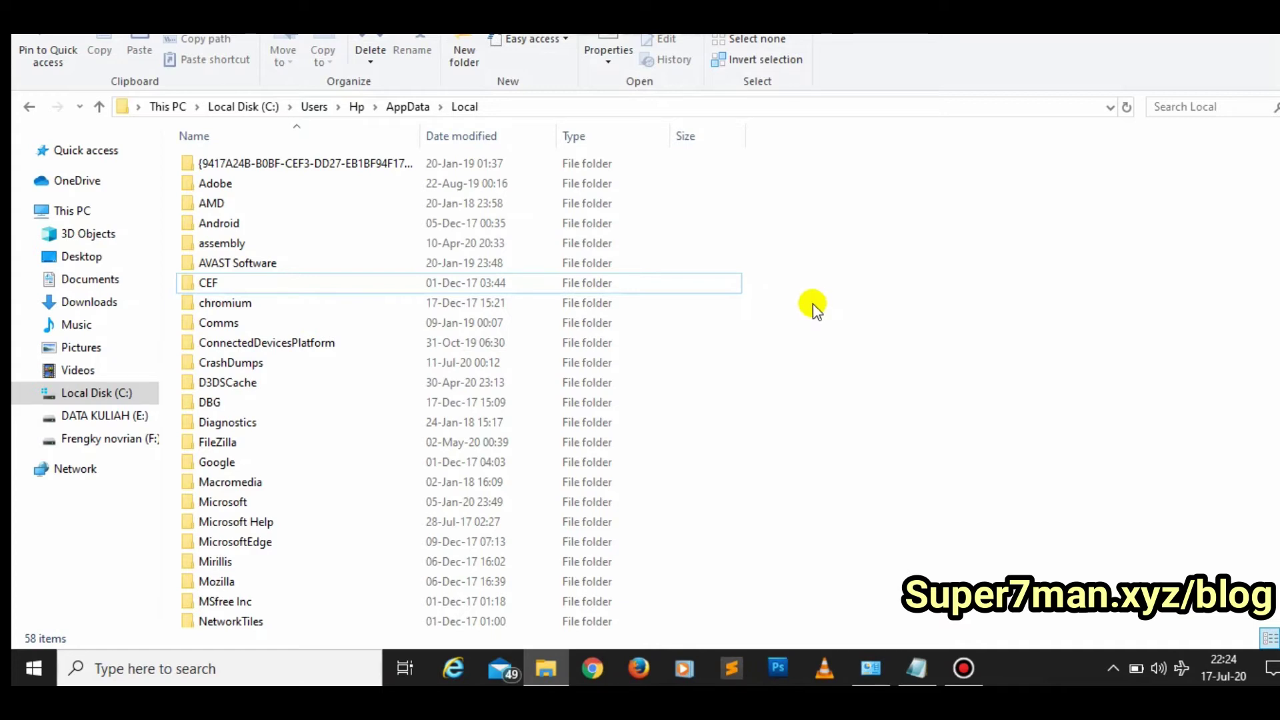
Step: Examine the remaining program folders and TMP files throughout the Local folder for leftover junk
{"action": "scroll", "coordinate": [475, 279], "scroll_direction": "down", "scroll_amount": 9}
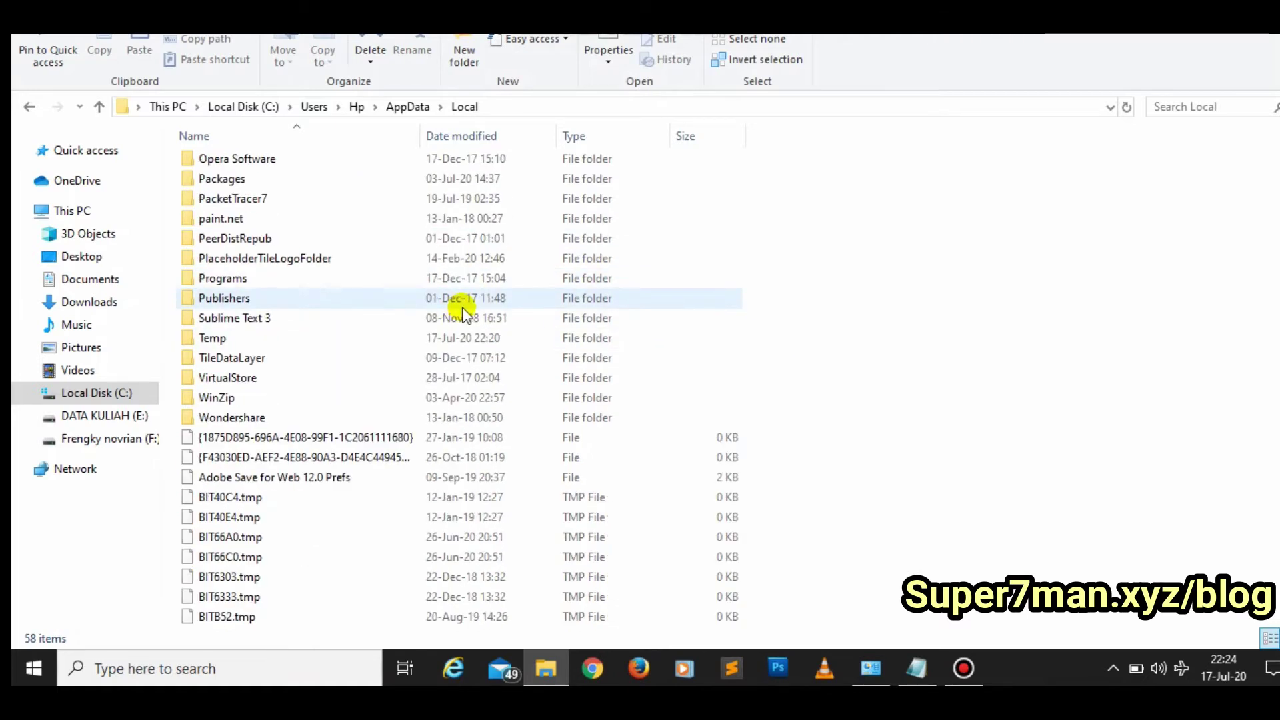
{"action": "scroll", "coordinate": [458, 305], "scroll_direction": "down", "scroll_amount": 2}
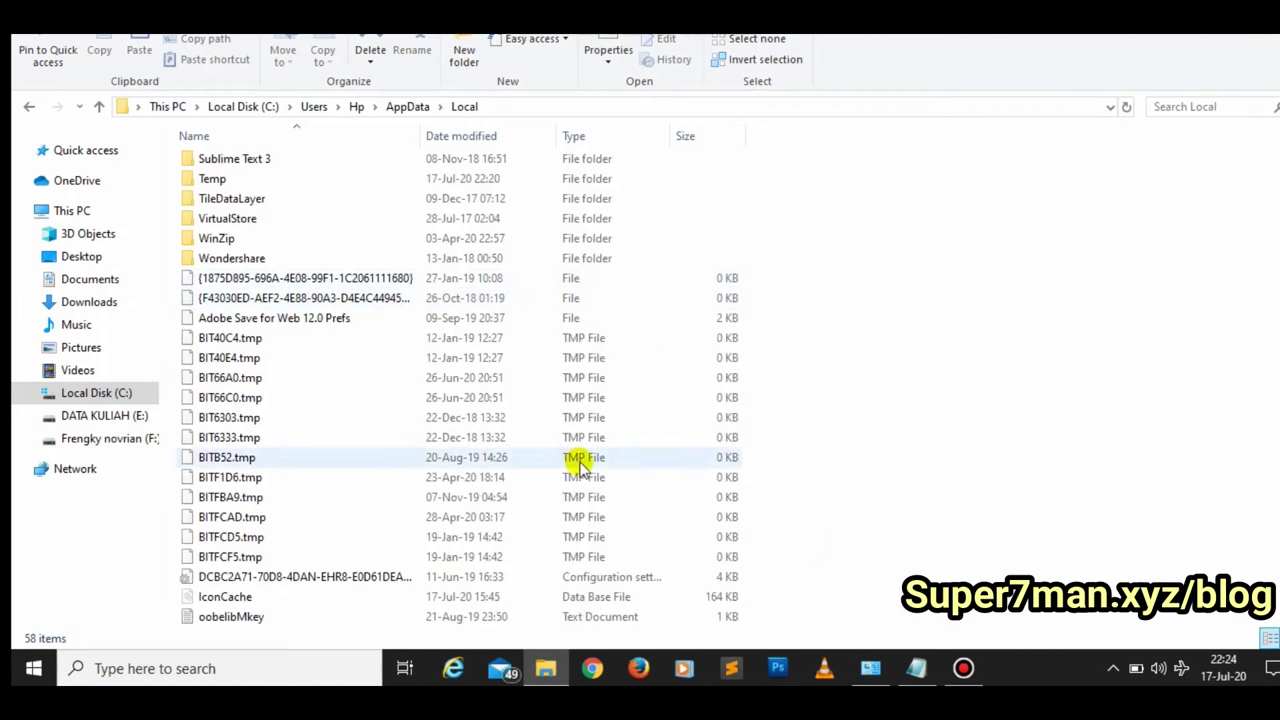
{"action": "left_click_drag", "start_coordinate": [803, 627], "coordinate": [293, 300]}
{"action": "left_click", "coordinate": [773, 294]}
{"action": "scroll", "coordinate": [687, 270], "scroll_direction": "up", "scroll_amount": 12}
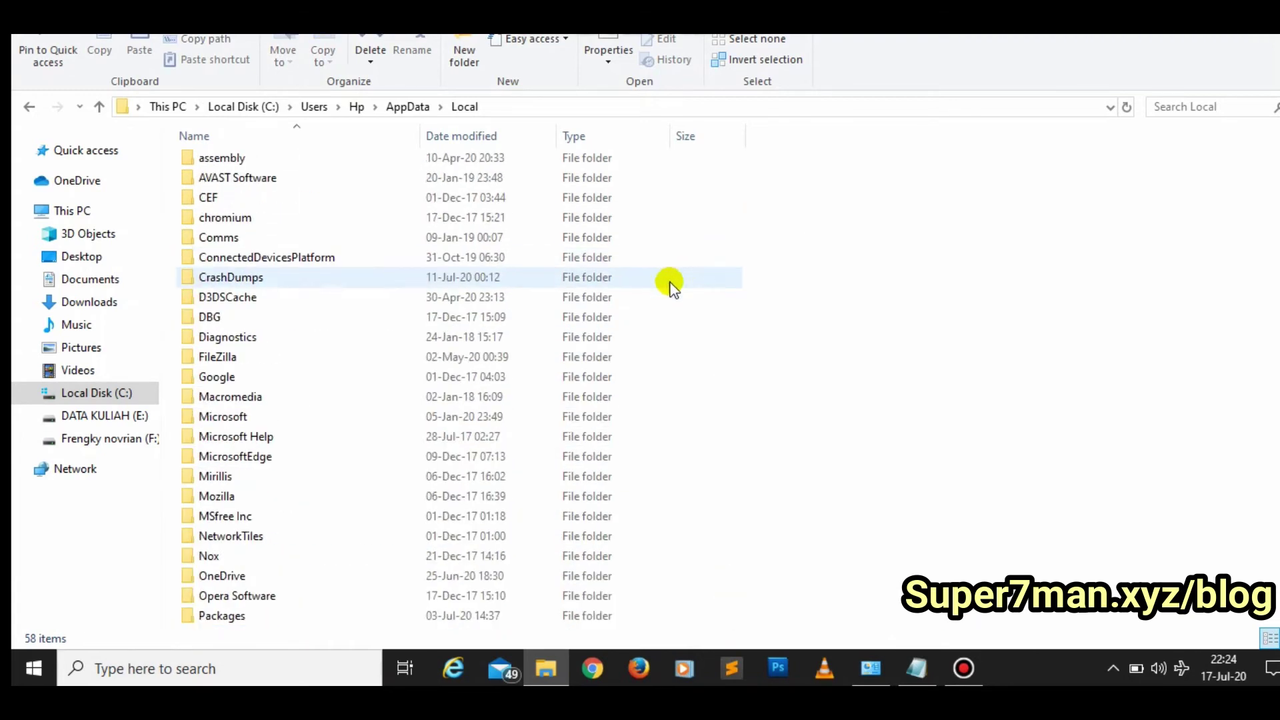
{"action": "scroll", "coordinate": [264, 300], "scroll_direction": "down", "scroll_amount": 3}
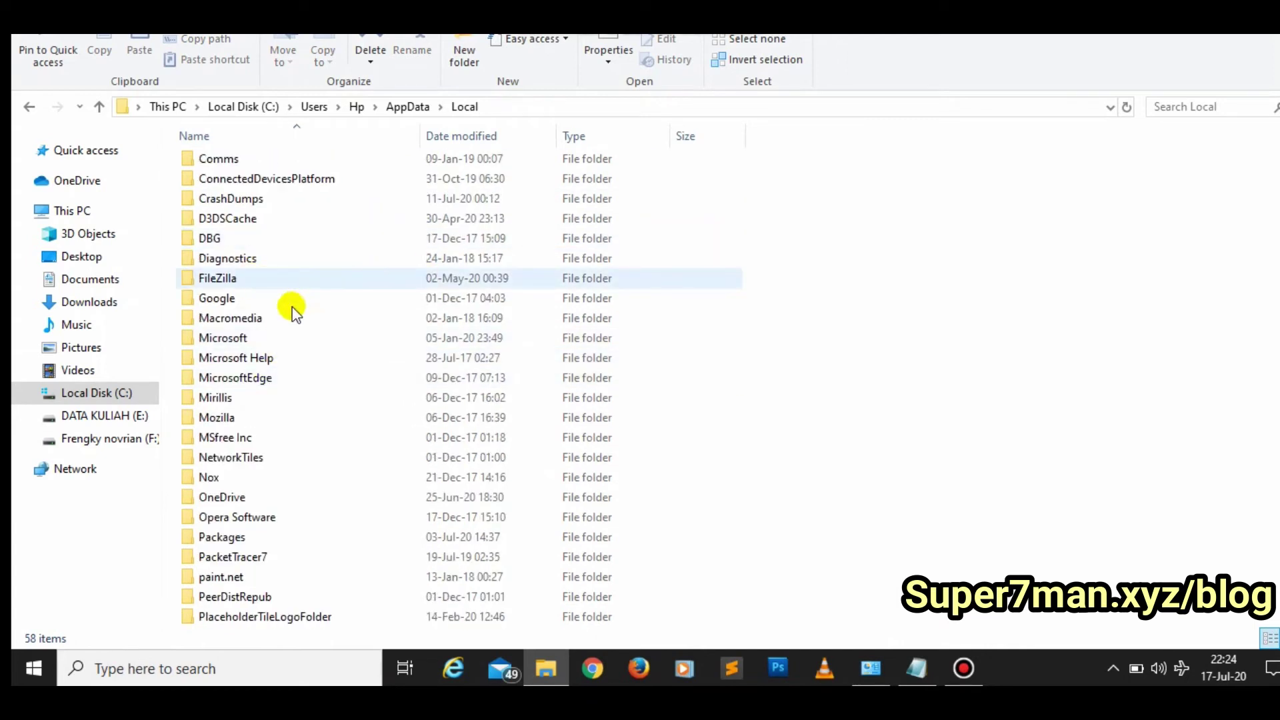
{"action": "scroll", "coordinate": [324, 293], "scroll_direction": "down", "scroll_amount": 9}
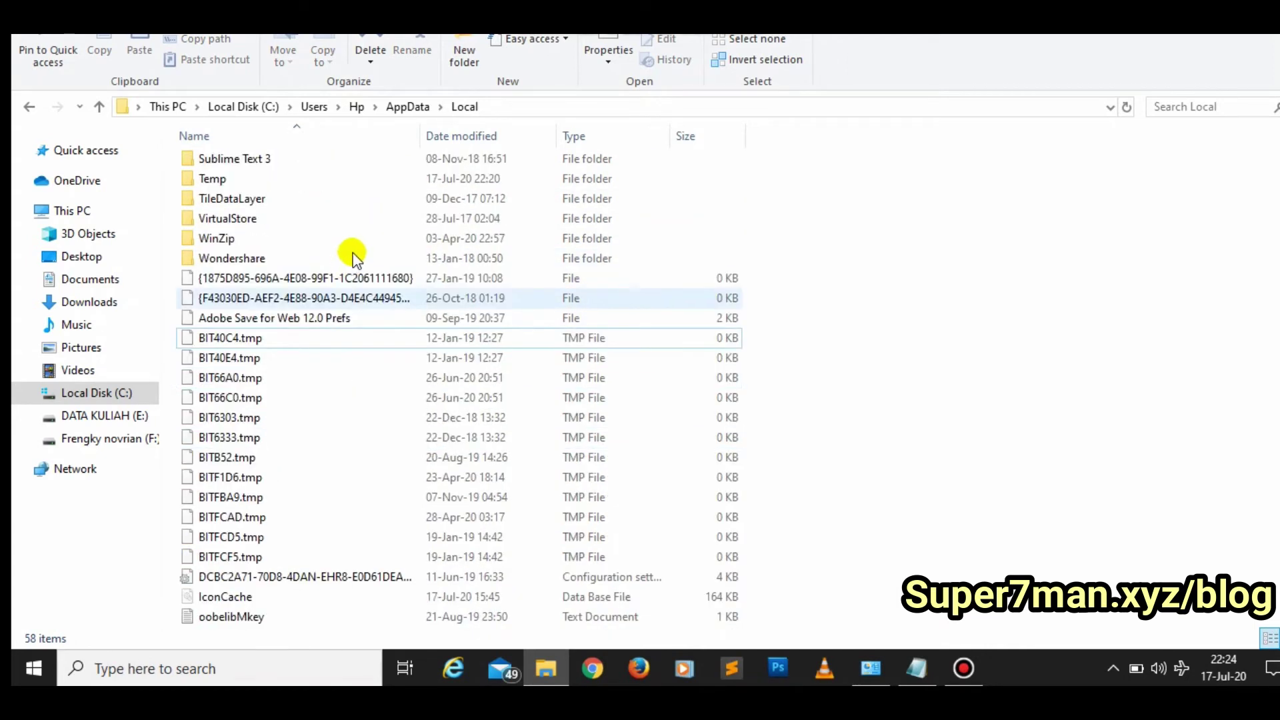
{"action": "scroll", "coordinate": [350, 256], "scroll_direction": "up", "scroll_amount": 6}
{"action": "scroll", "coordinate": [417, 238], "scroll_direction": "down", "scroll_amount": 6}
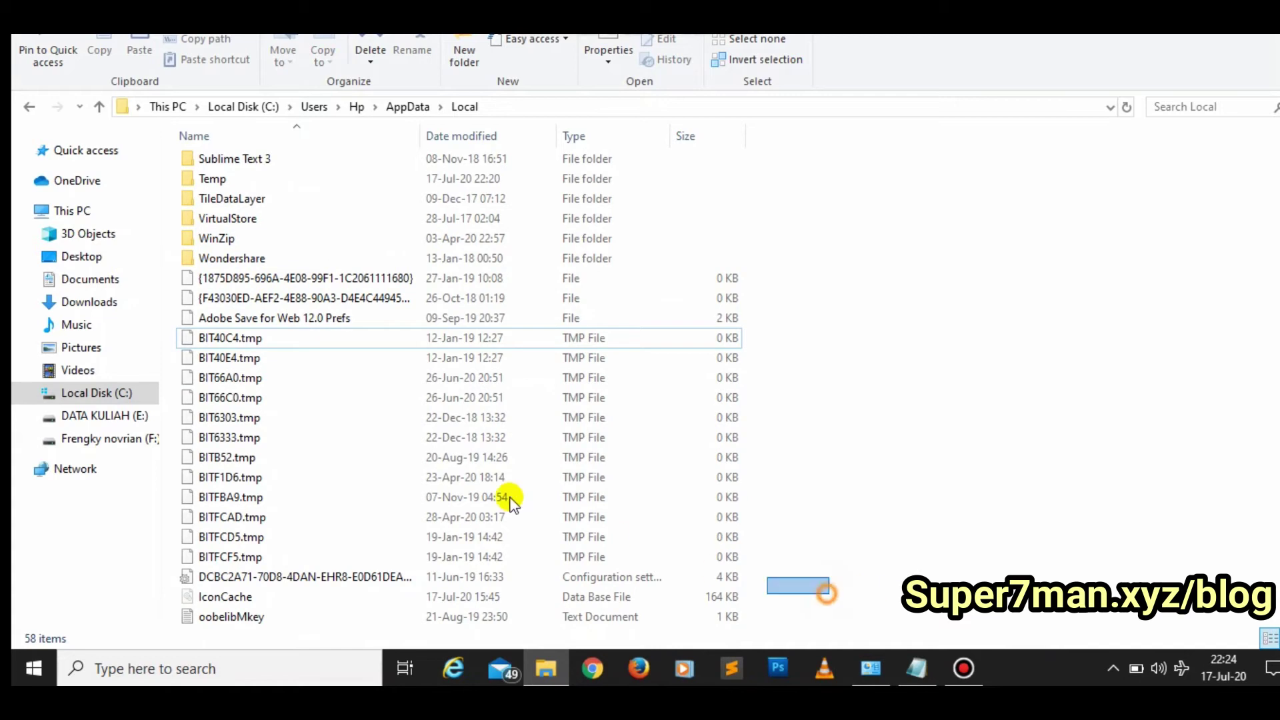
{"action": "left_click_drag", "start_coordinate": [826, 594], "coordinate": [1007, 436]}
{"action": "left_click", "coordinate": [951, 337]}
{"action": "scroll", "coordinate": [860, 267], "scroll_direction": "up", "scroll_amount": 12}
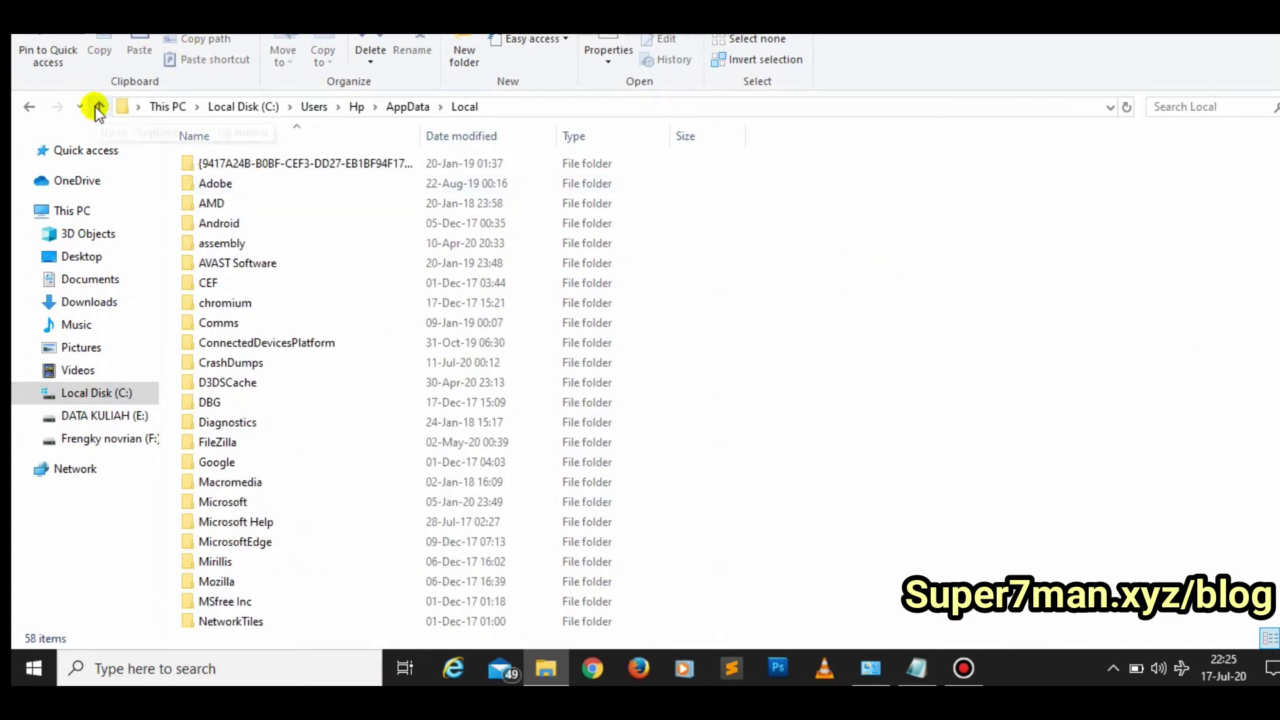
{"action": "scroll", "coordinate": [866, 297], "scroll_direction": "down", "scroll_amount": 4}
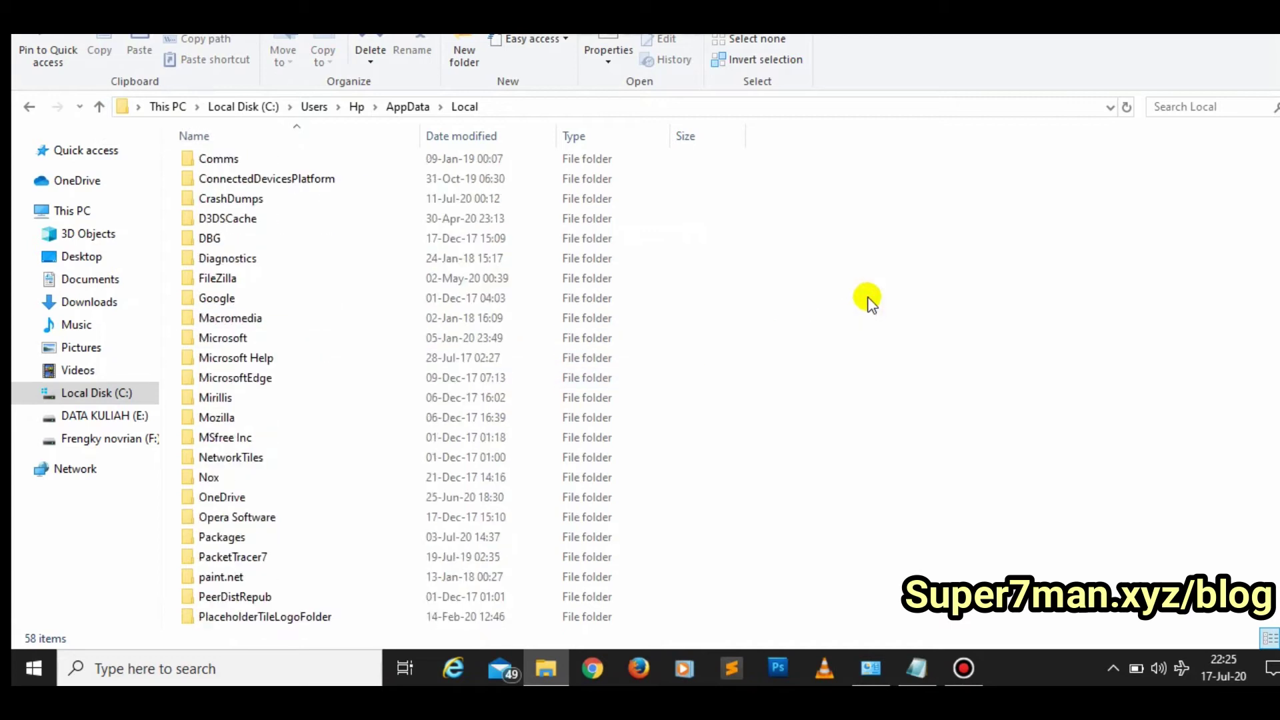
{"action": "scroll", "coordinate": [844, 283], "scroll_direction": "up", "scroll_amount": 5}
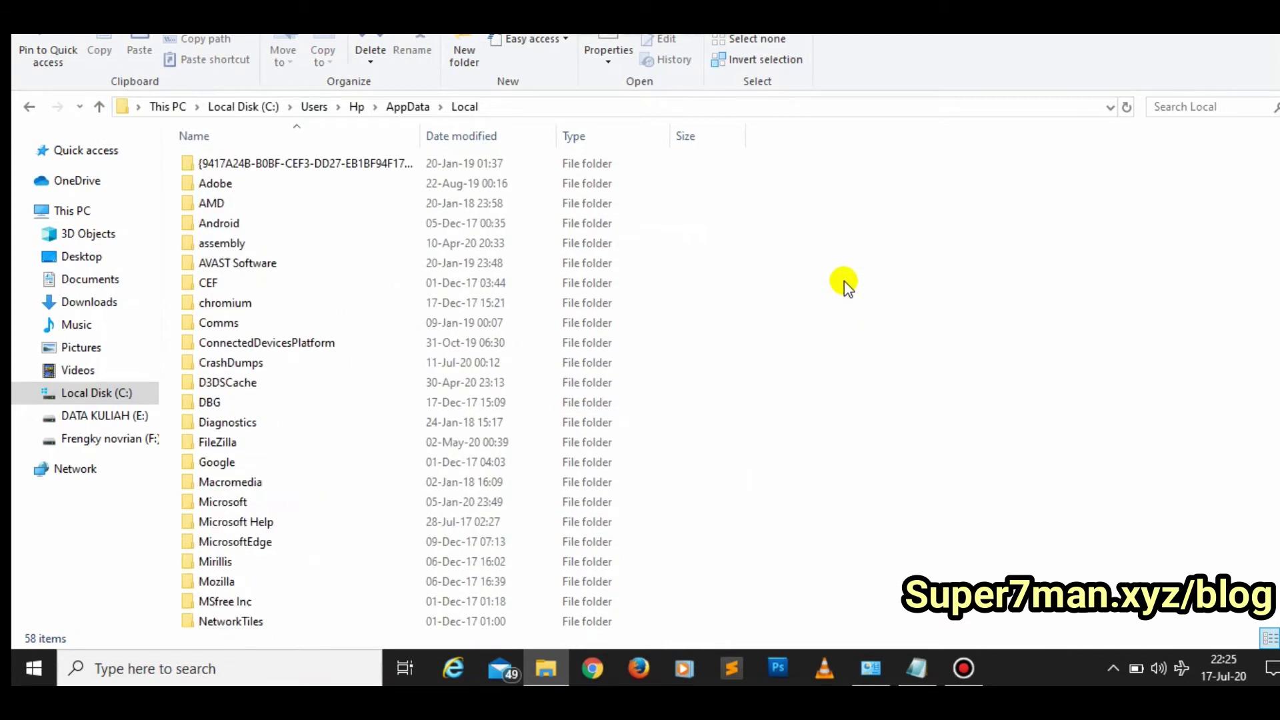
Step: Select everything in the Local folder and check the combined size in Properties, moving the dialog so its details are readable
{"action": "key", "text": "ctrl+a"}
{"action": "right_click", "coordinate": [367, 226]}
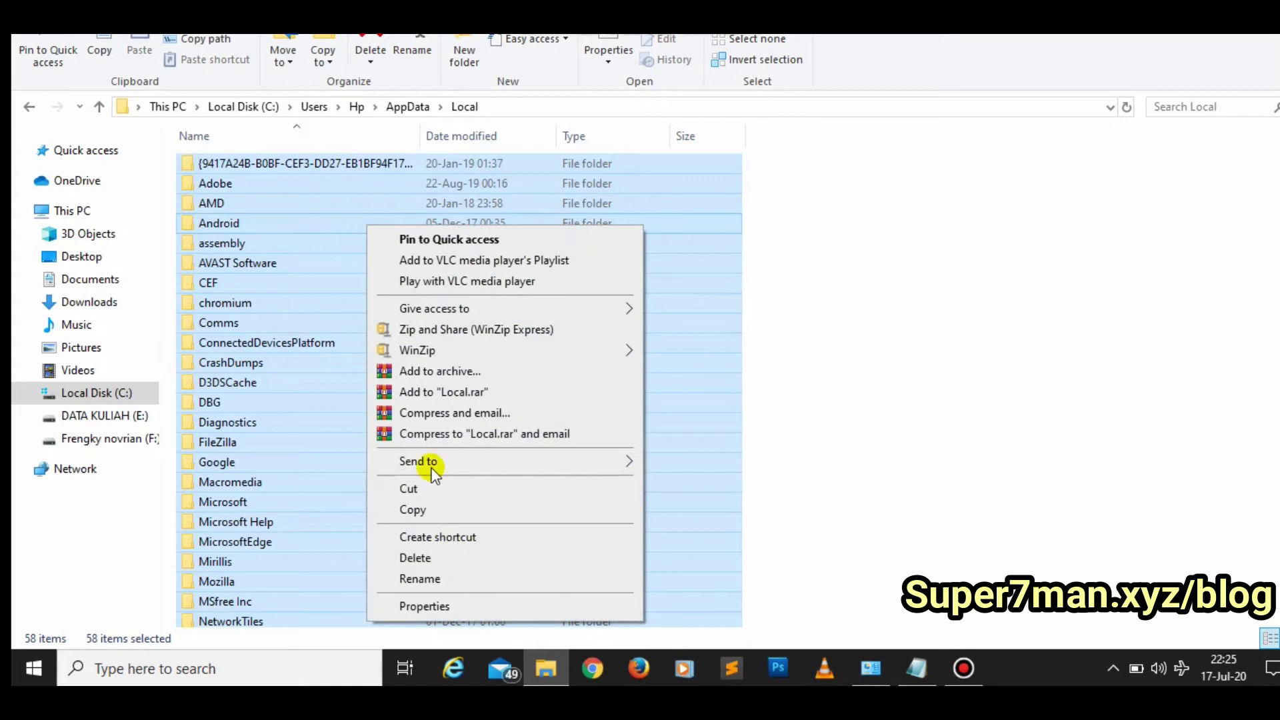
{"action": "left_click", "coordinate": [440, 605]}
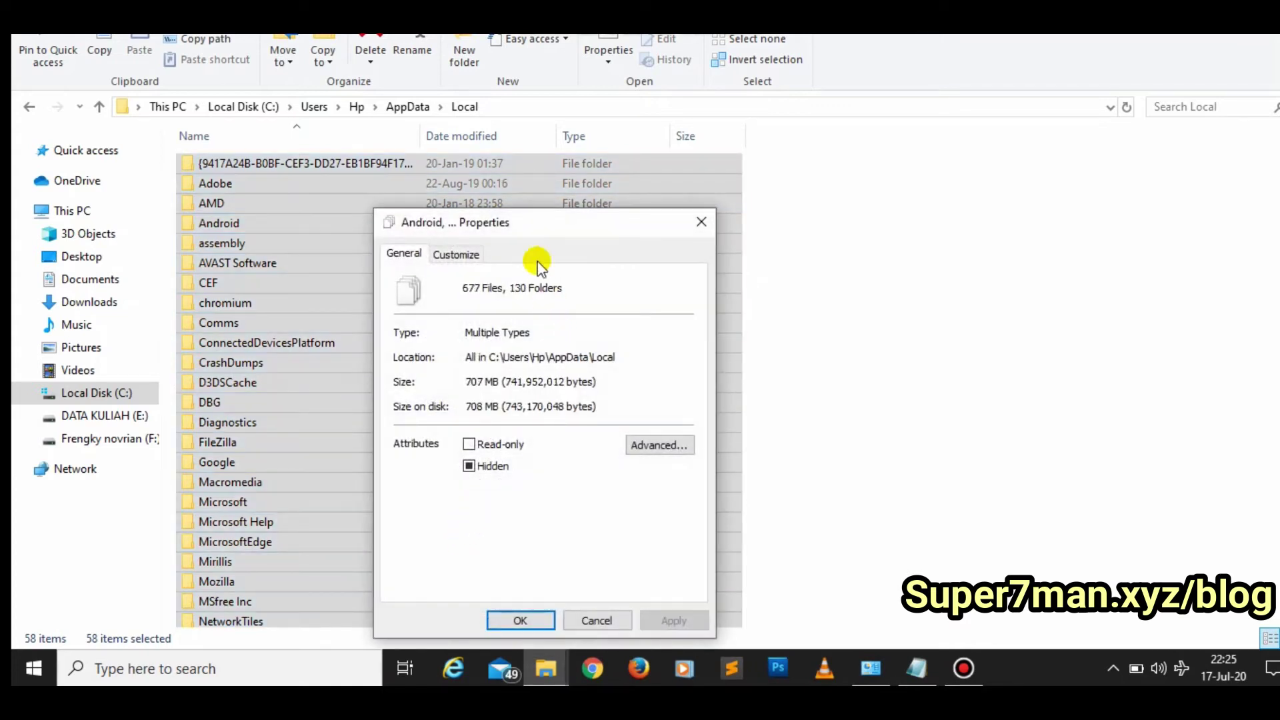
{"action": "left_click_drag", "start_coordinate": [553, 227], "coordinate": [566, 152]}
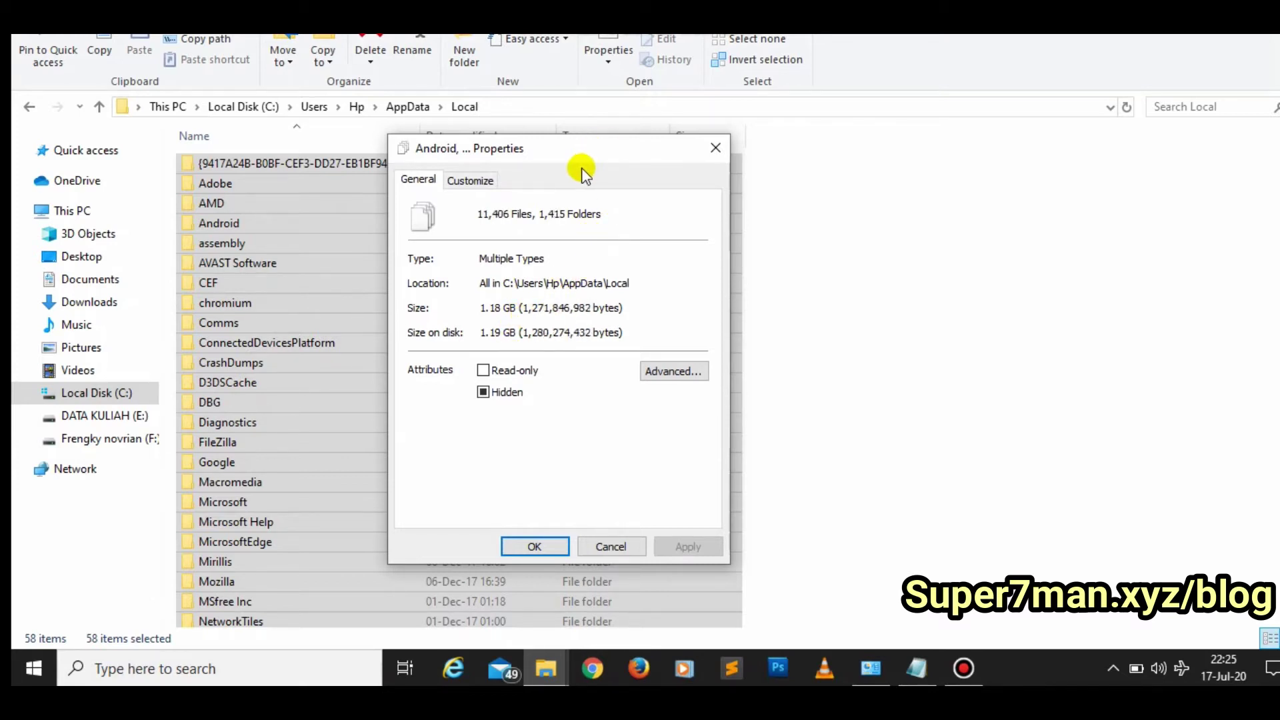
{"action": "left_click_drag", "start_coordinate": [571, 152], "coordinate": [627, 246]}
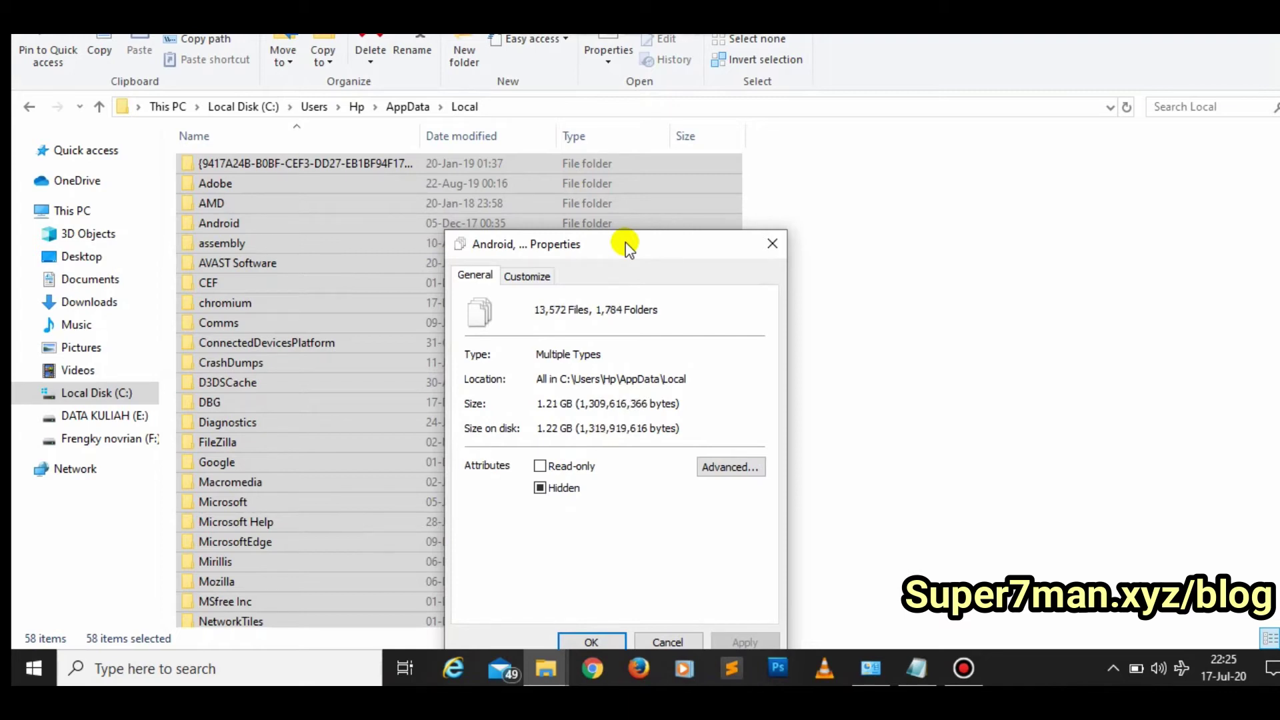
{"action": "left_click_drag", "start_coordinate": [627, 248], "coordinate": [622, 154]}
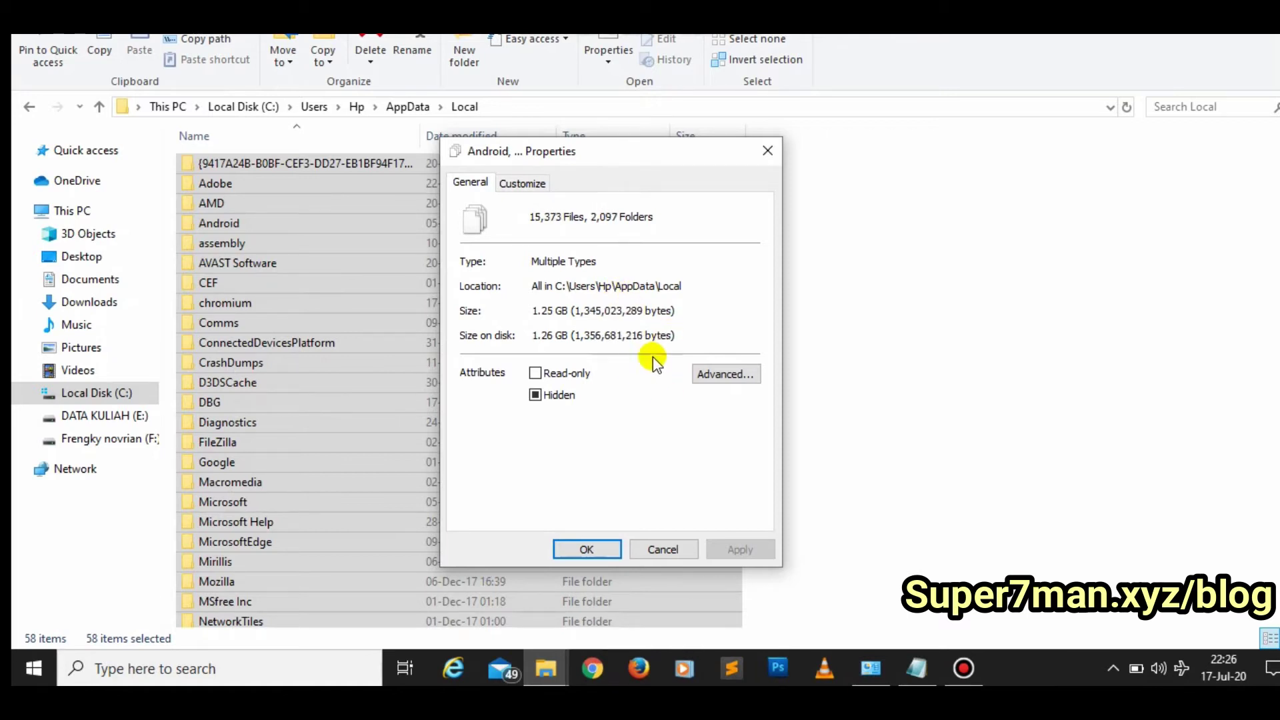
Step: Close the Properties dialog and look through the program folders in Local, including Android and Google, for leftover data
{"action": "left_click", "coordinate": [680, 553]}
{"action": "left_click", "coordinate": [984, 380]}
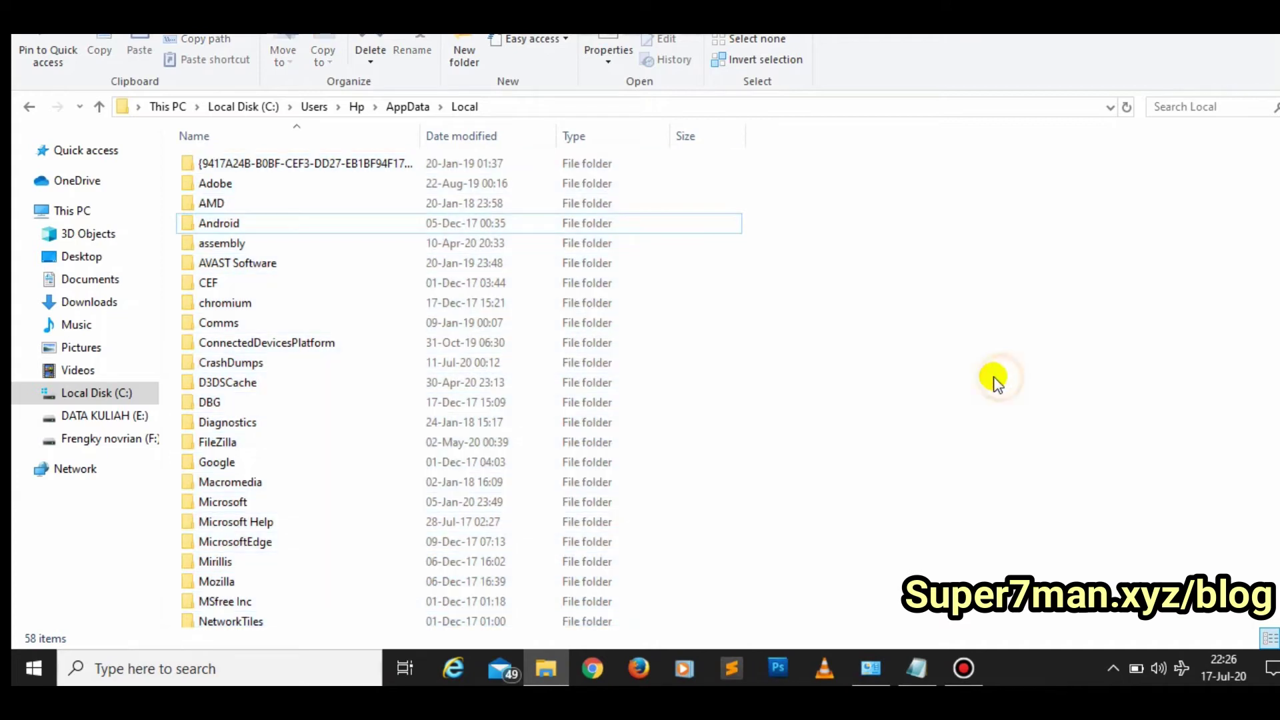
{"action": "left_click", "coordinate": [365, 227]}
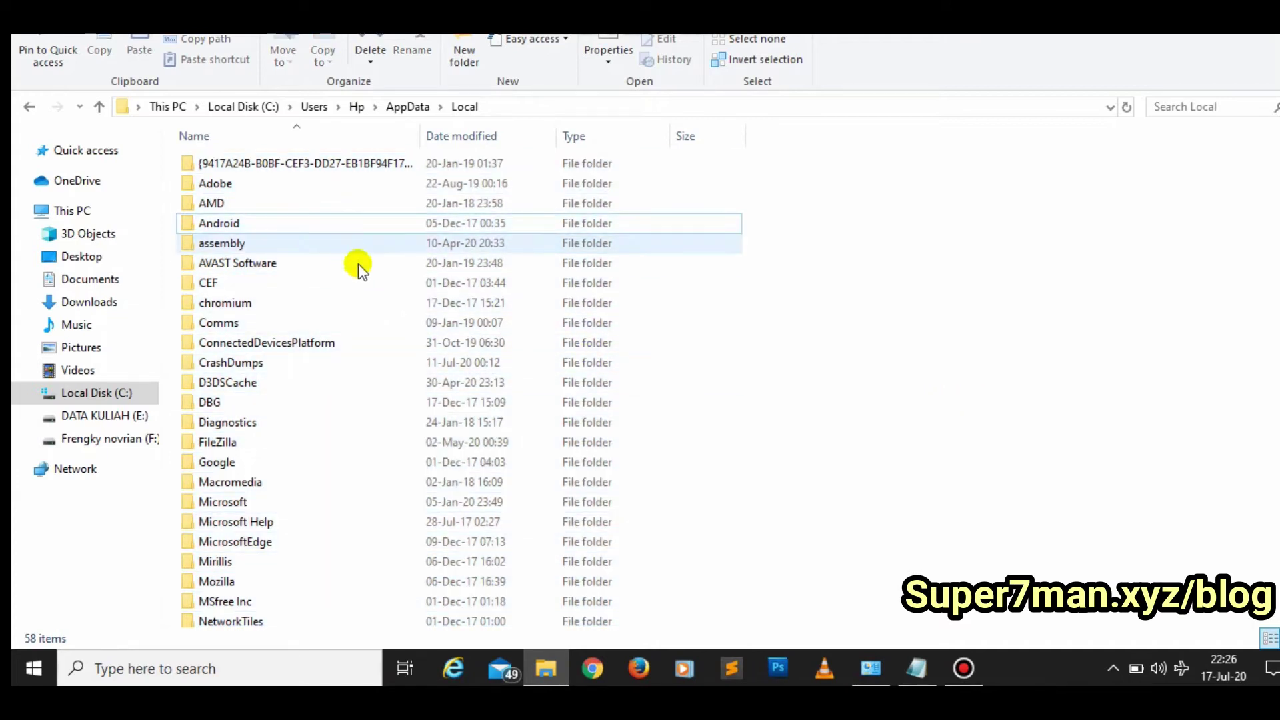
{"action": "scroll", "coordinate": [347, 336], "scroll_direction": "down", "scroll_amount": 2}
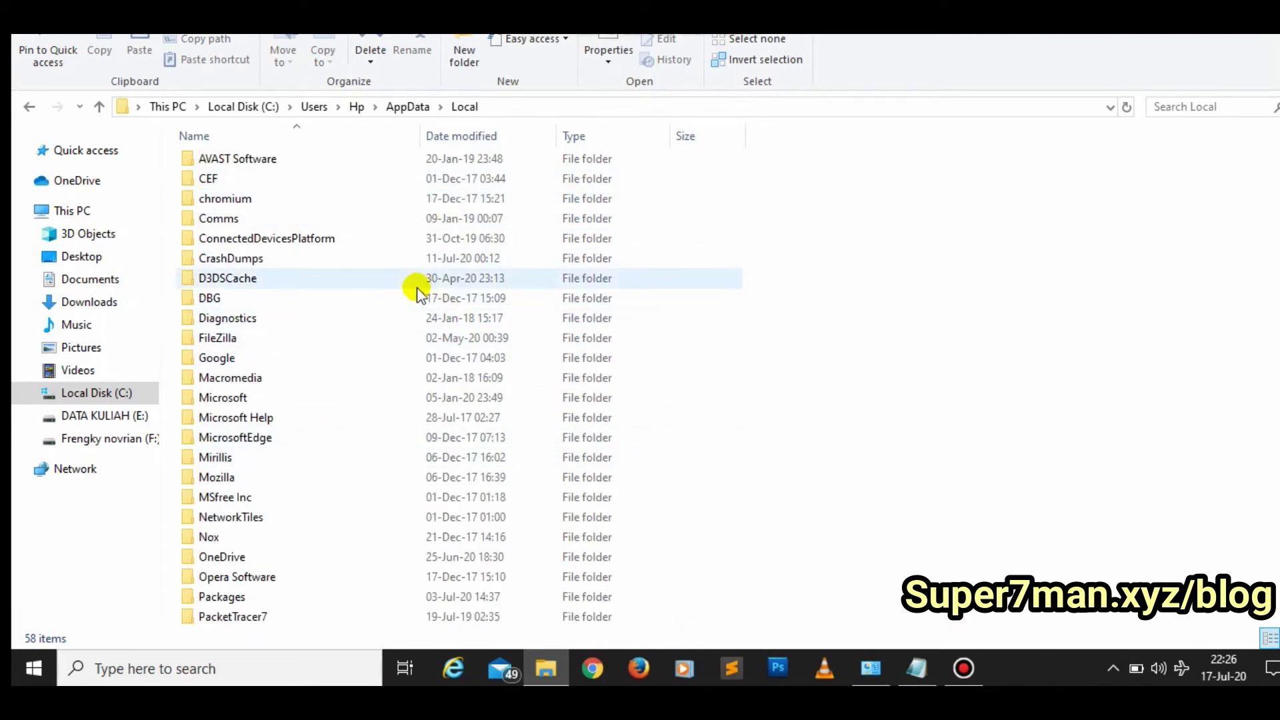
{"action": "left_click", "coordinate": [234, 360]}
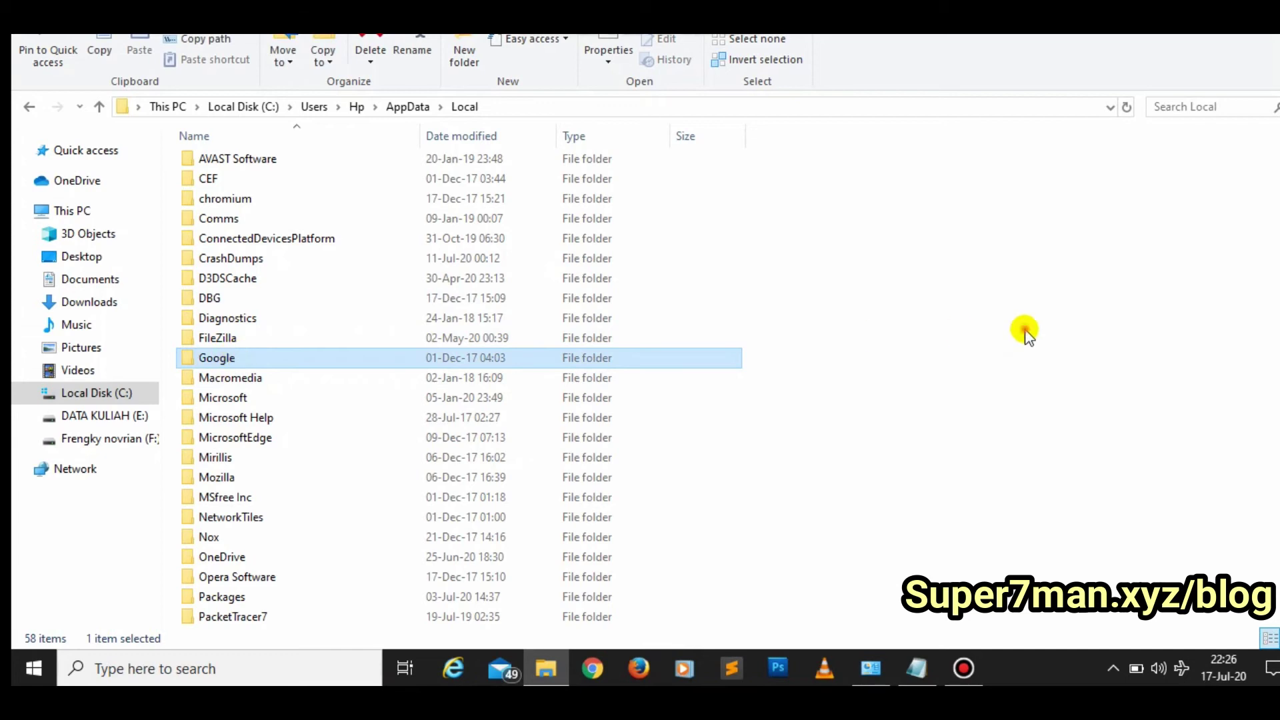
{"action": "left_click", "coordinate": [1023, 330]}
{"action": "left_click", "coordinate": [233, 359]}
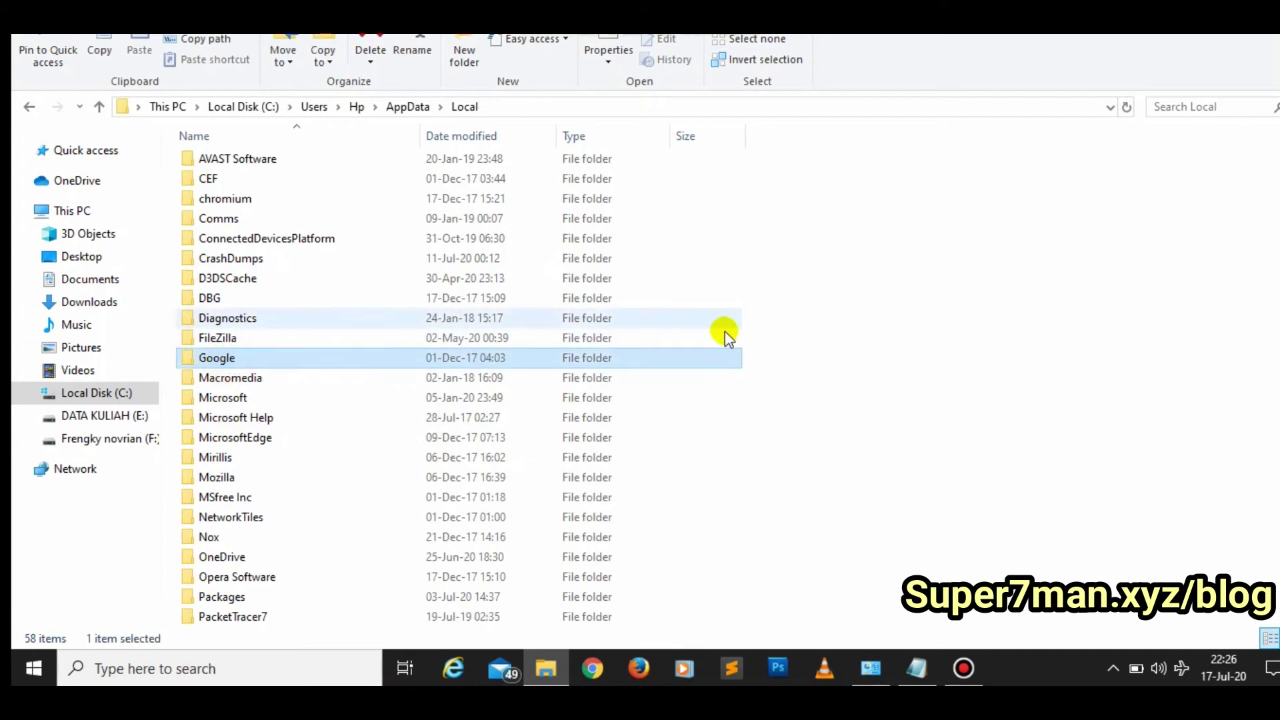
{"action": "left_click", "coordinate": [1006, 208]}
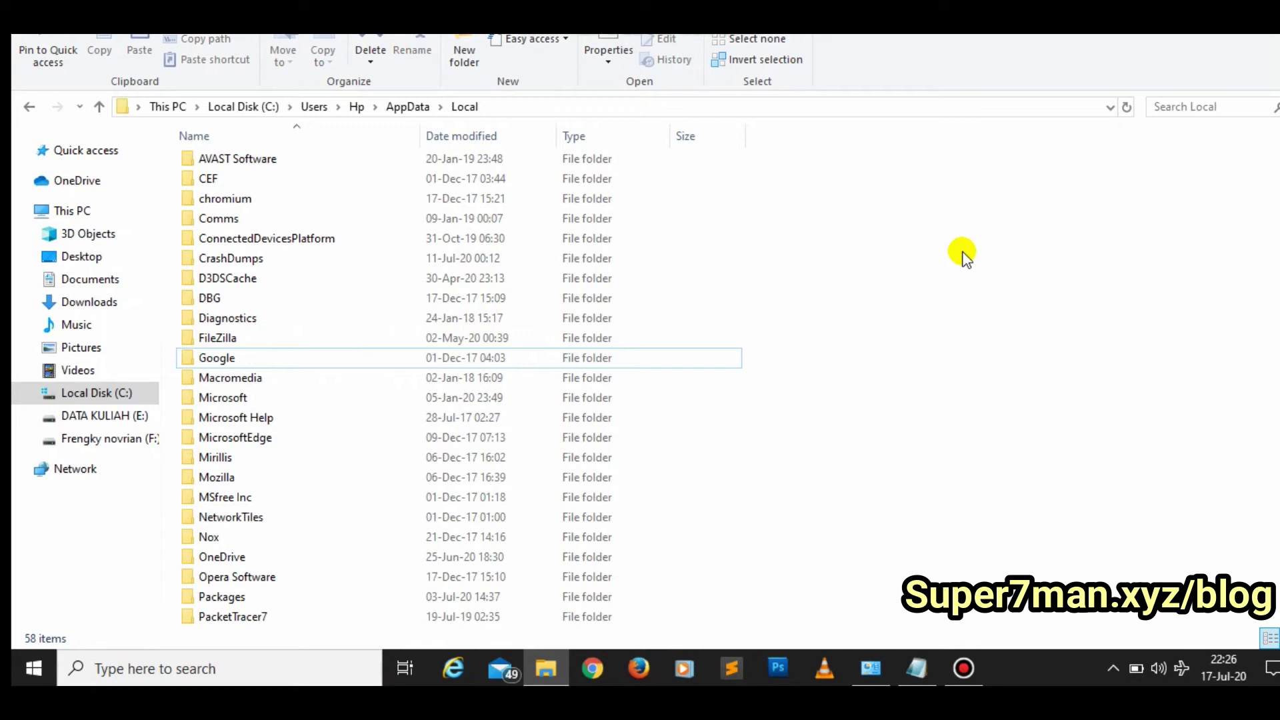
{"action": "scroll", "coordinate": [851, 254], "scroll_direction": "down", "scroll_amount": 4}
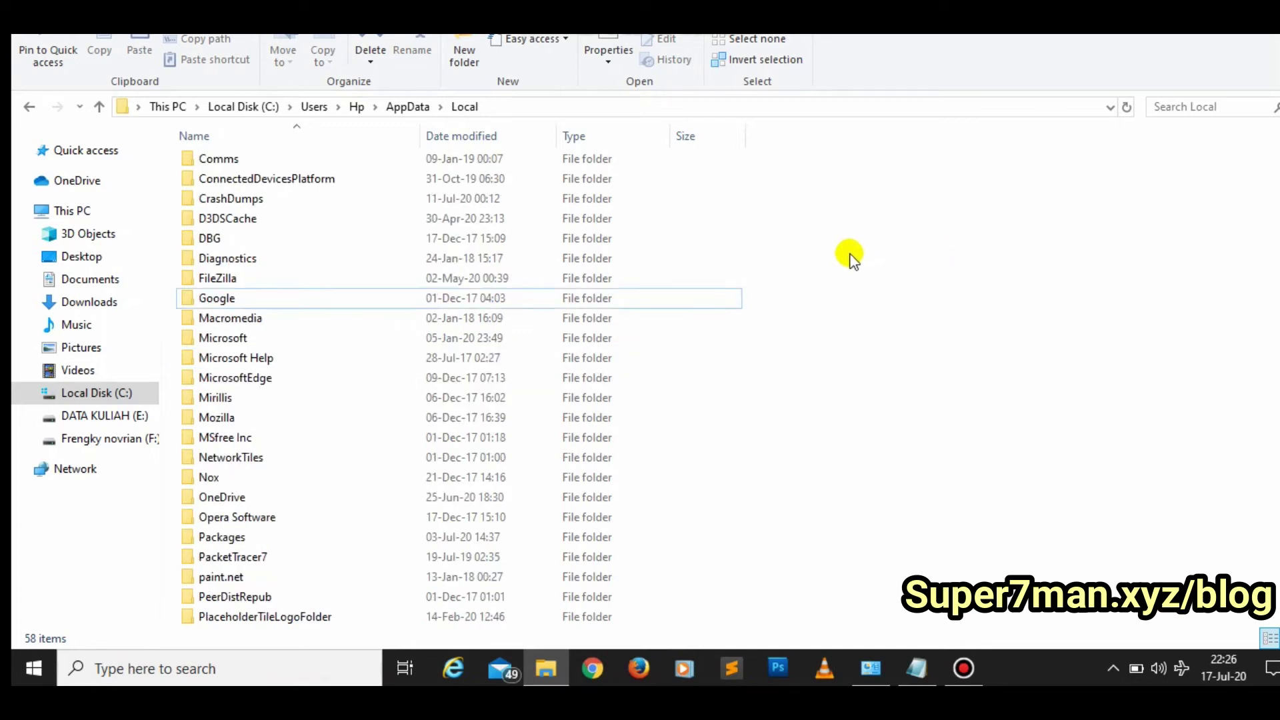
{"action": "scroll", "coordinate": [829, 241], "scroll_direction": "down", "scroll_amount": 4}
{"action": "scroll", "coordinate": [826, 240], "scroll_direction": "up", "scroll_amount": 9}
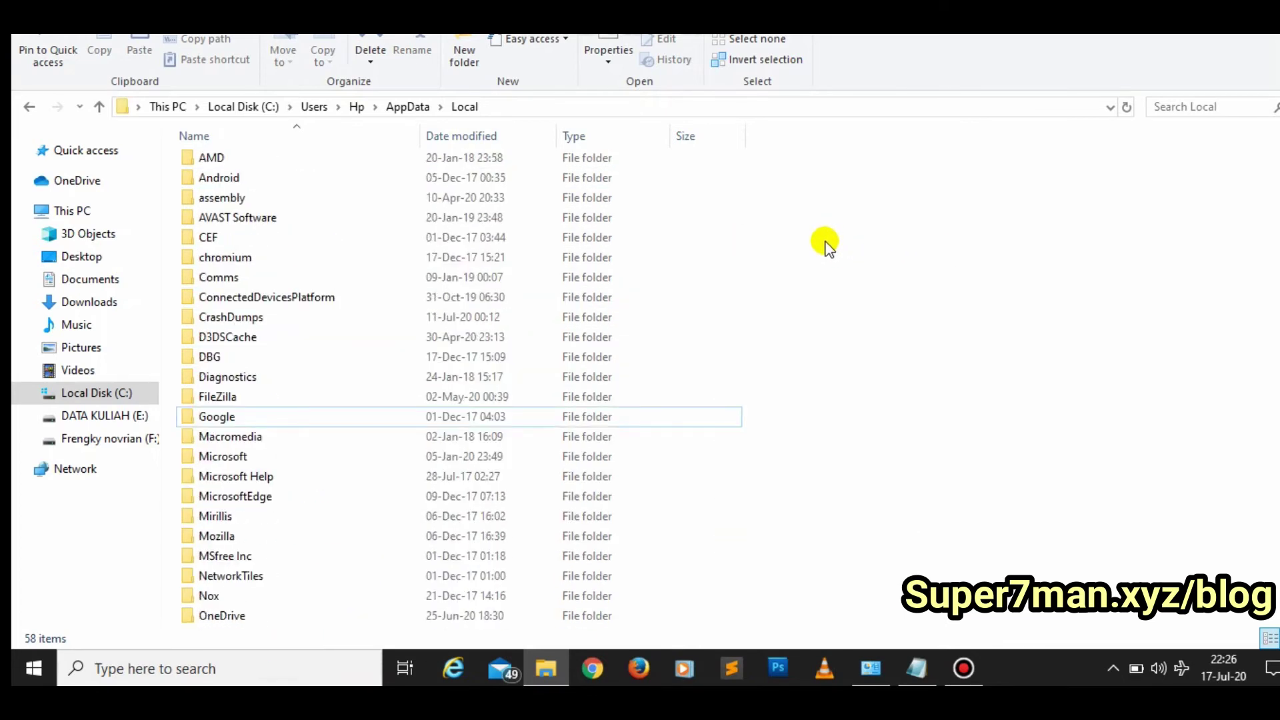
{"action": "scroll", "coordinate": [826, 241], "scroll_direction": "up", "scroll_amount": 1}
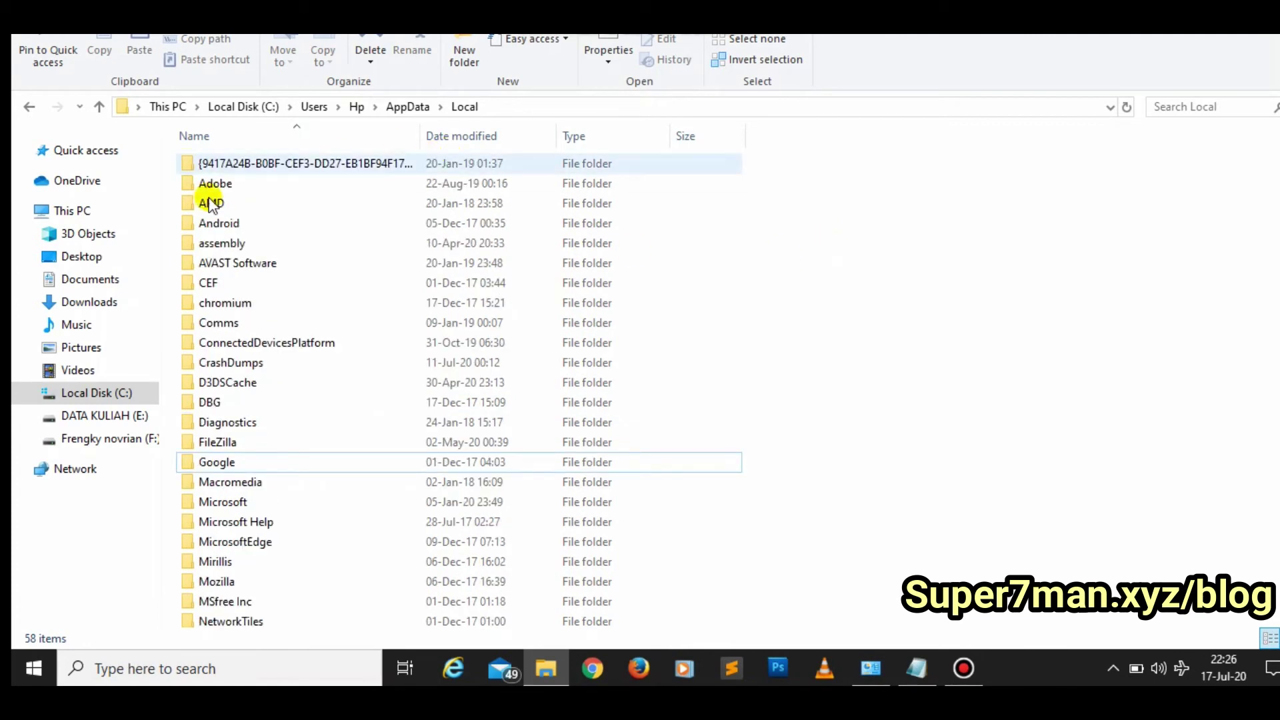
Step: Leave the Local folder, go to This PC and check the free space on Local Disk (C:)
{"action": "left_click", "coordinate": [98, 107]}
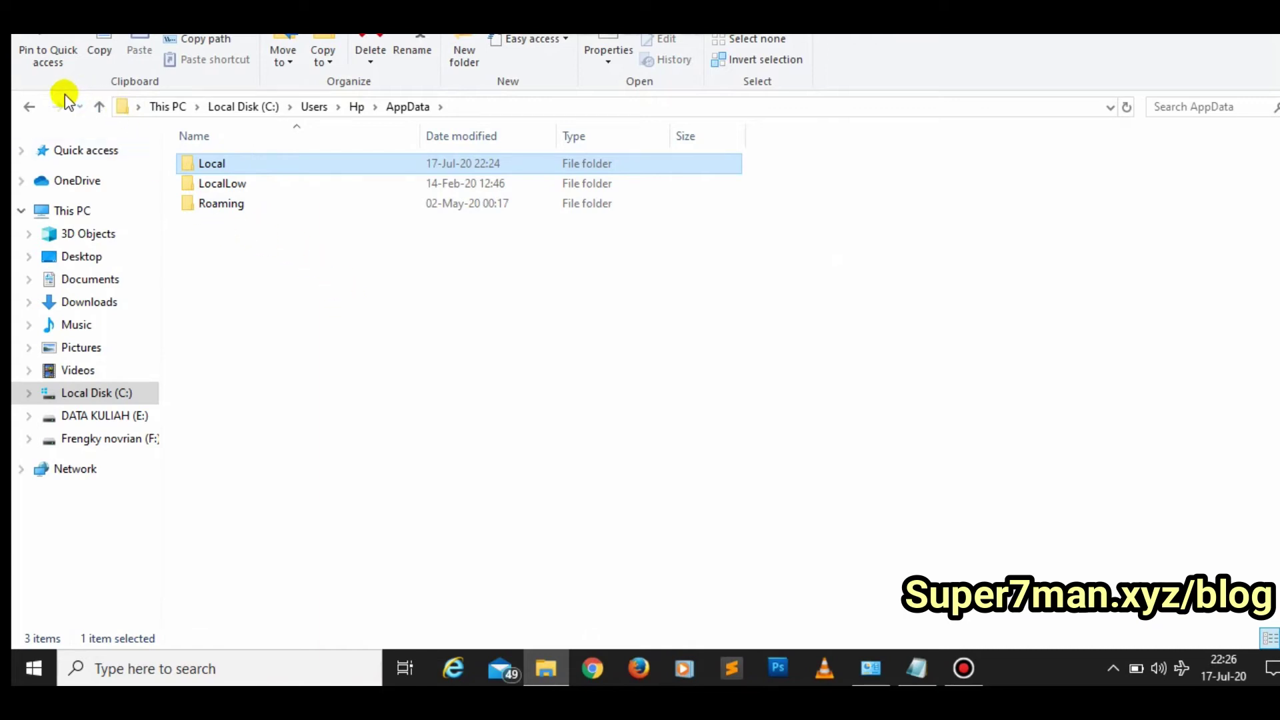
{"action": "left_click", "coordinate": [83, 211]}
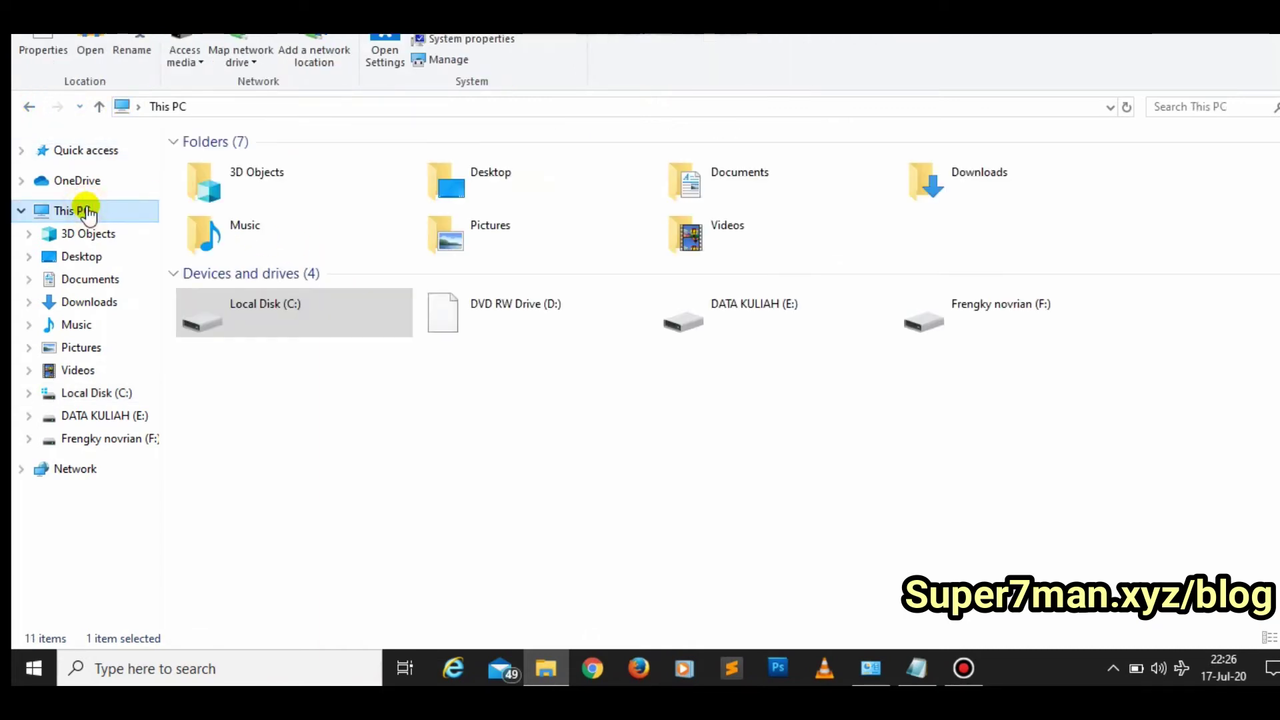
{"action": "left_click", "coordinate": [326, 331]}
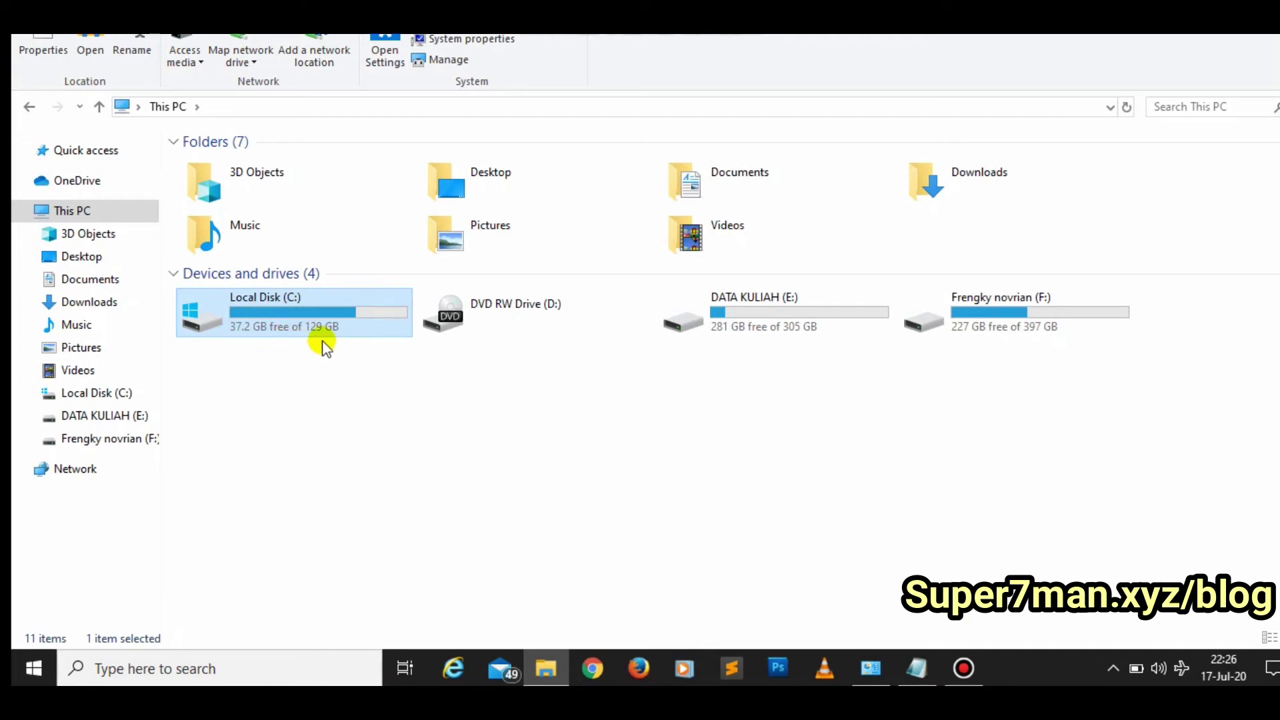
{"action": "mouse_move", "coordinate": [363, 328]}
Step: Look at the Video folder in Downloads and return to Local Disk (C:) in This PC to check its storage
{"action": "left_click", "coordinate": [103, 303]}
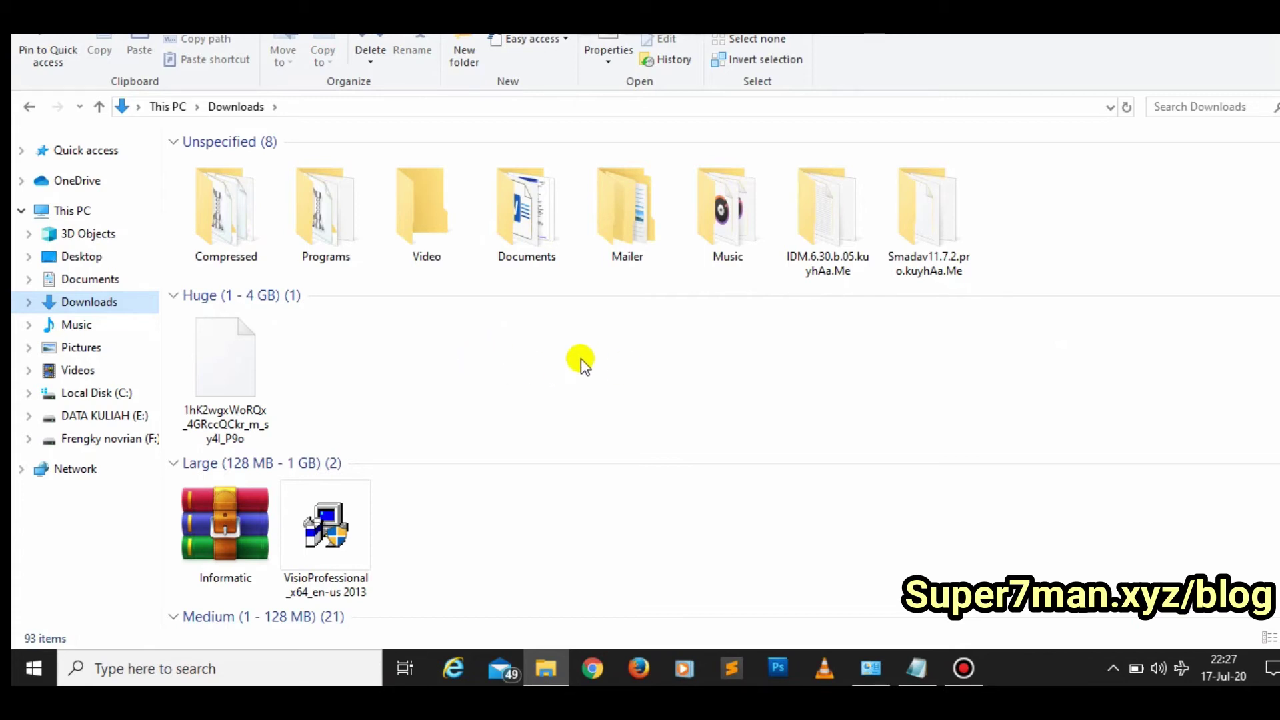
{"action": "left_click", "coordinate": [427, 212]}
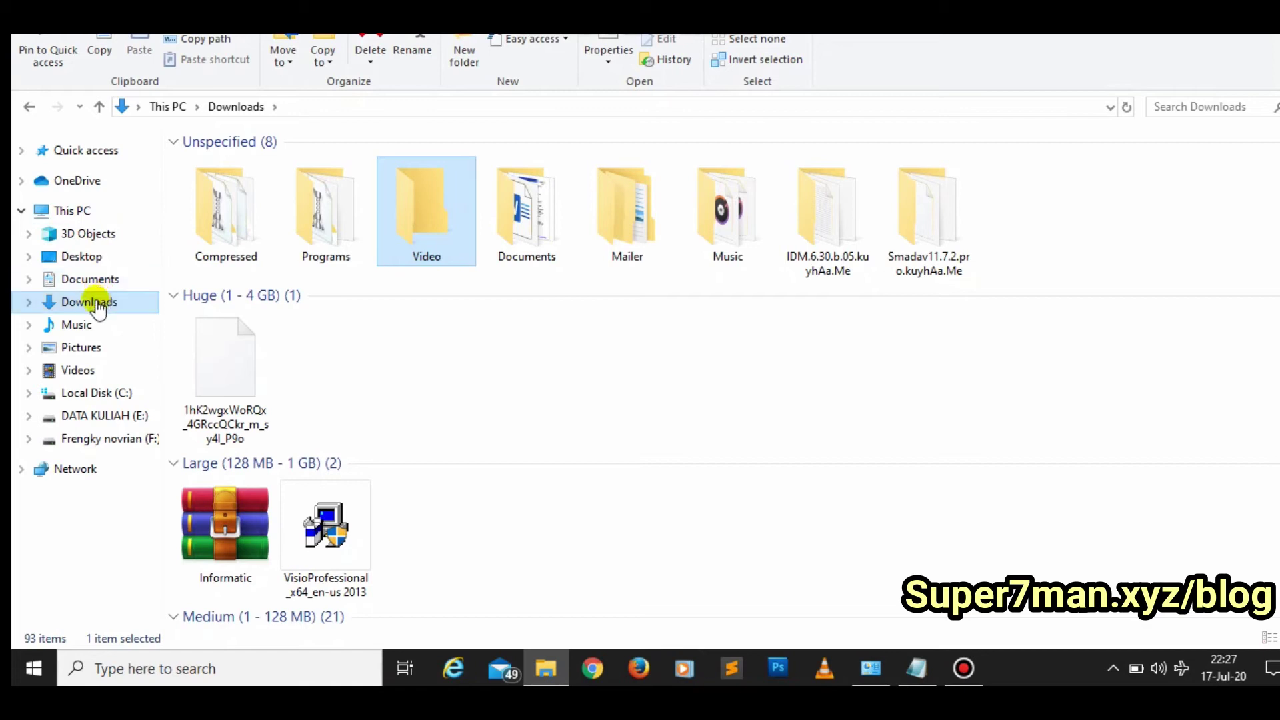
{"action": "left_click", "coordinate": [83, 212]}
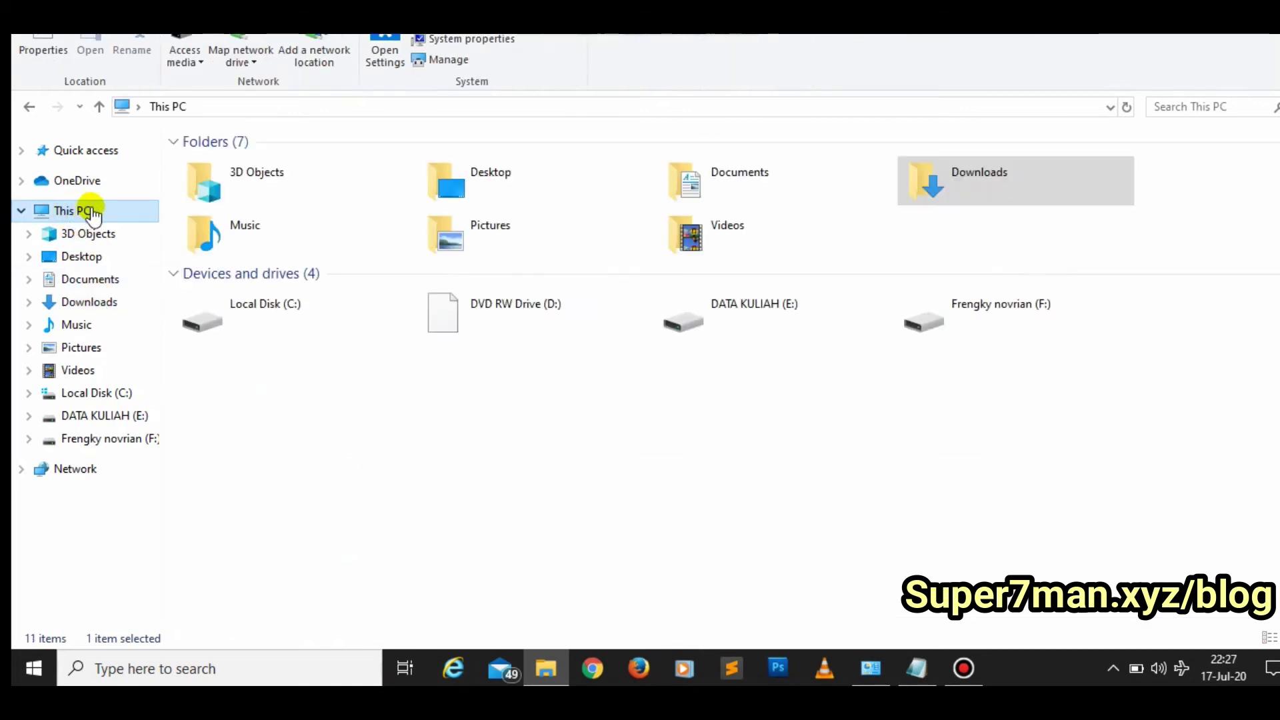
{"action": "left_click", "coordinate": [295, 332]}
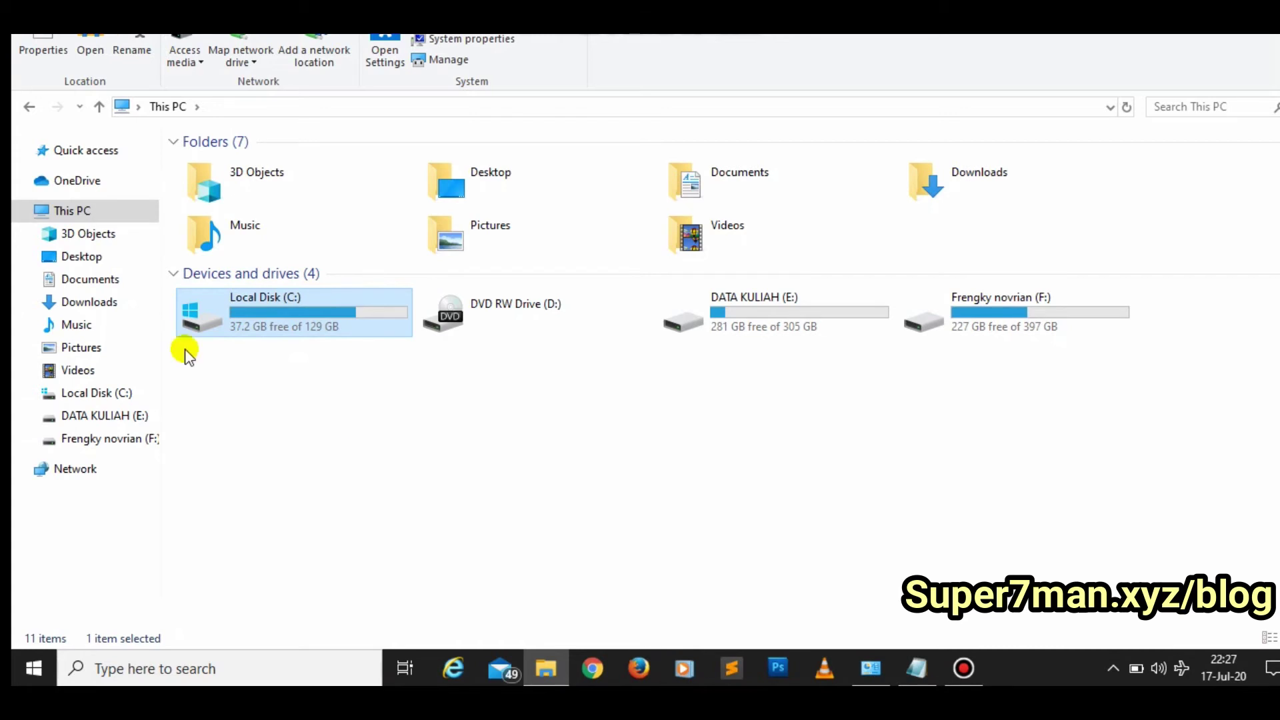
Step: Look through all the files in the Downloads folder, from the largest size group to the smallest
{"action": "left_click", "coordinate": [82, 300]}
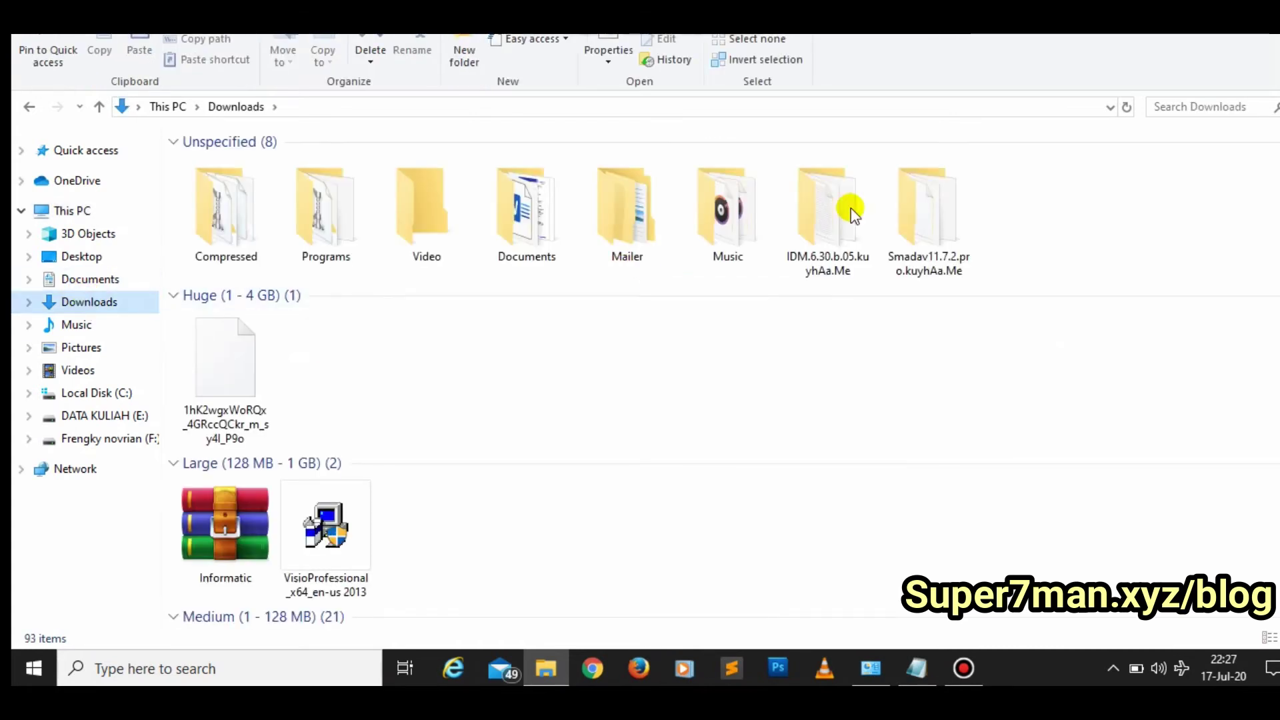
{"action": "scroll", "coordinate": [643, 320], "scroll_direction": "down", "scroll_amount": 15}
{"action": "scroll", "coordinate": [477, 333], "scroll_direction": "up", "scroll_amount": 15}
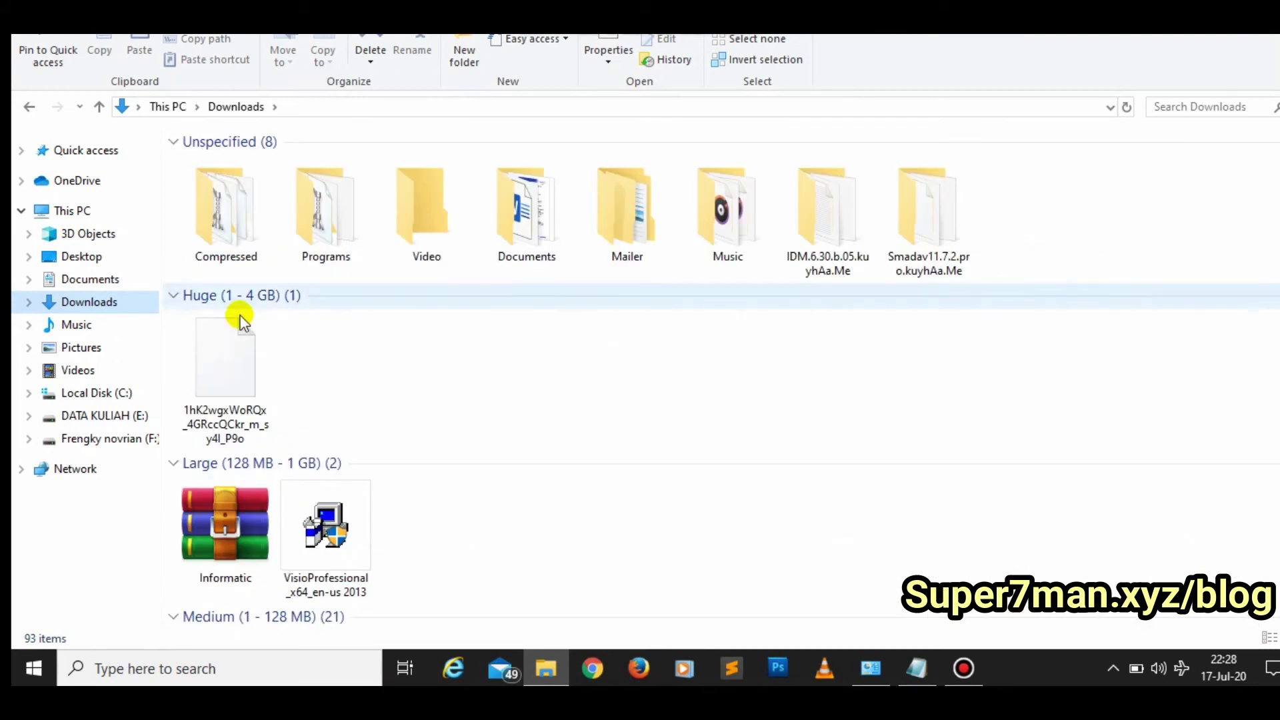
Step: Open the AppData folder of the Hp user on Local Disk (C:)
{"action": "left_click", "coordinate": [60, 210]}
{"action": "double_click", "coordinate": [336, 342]}
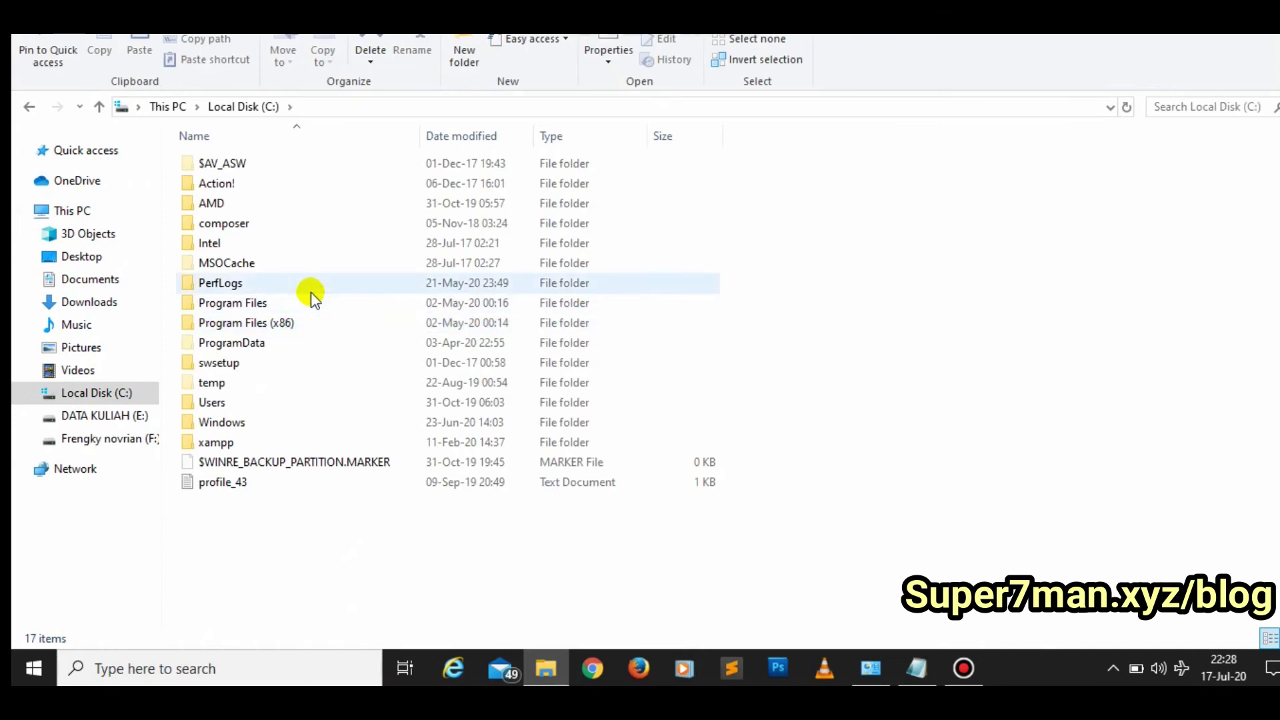
{"action": "double_click", "coordinate": [226, 405]}
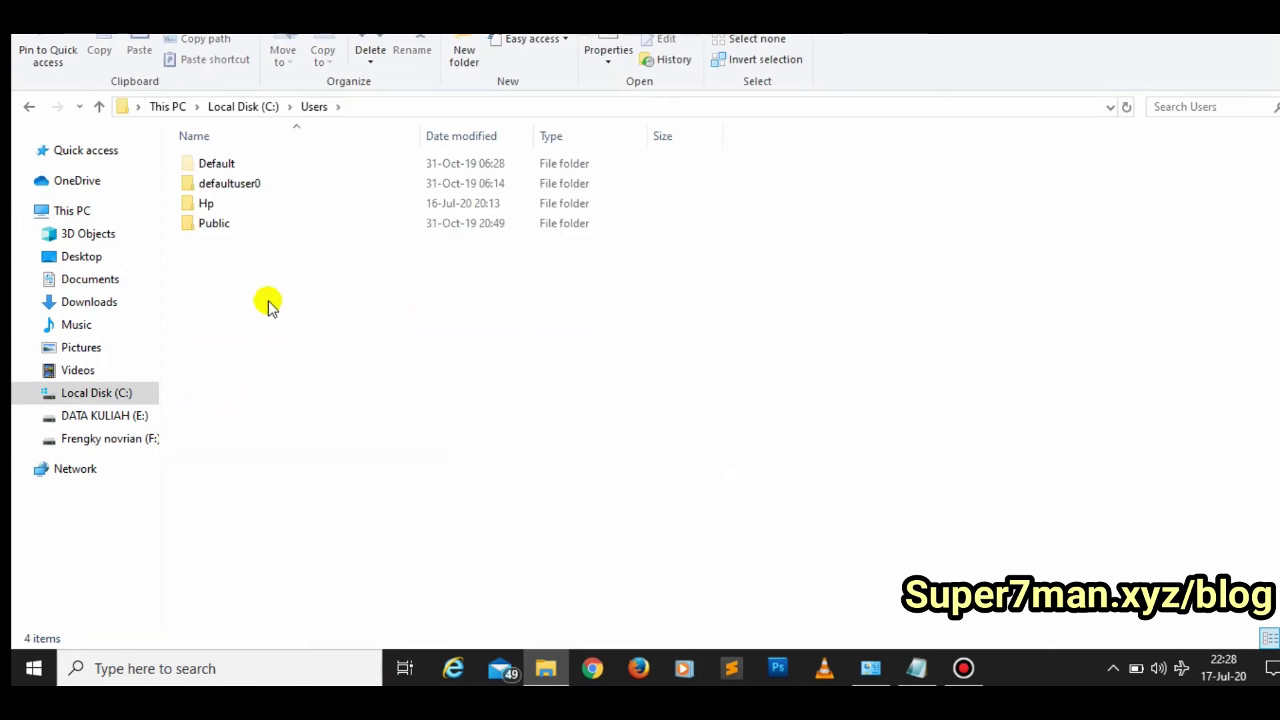
{"action": "double_click", "coordinate": [207, 204]}
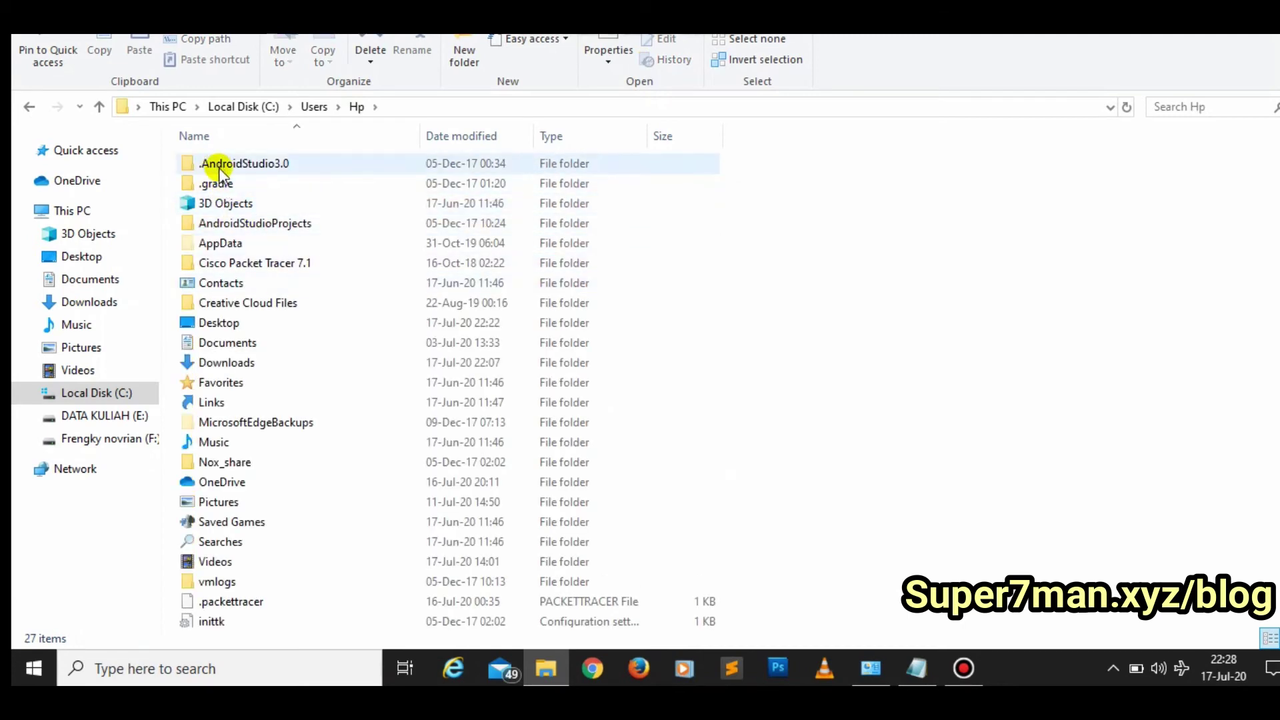
{"action": "double_click", "coordinate": [230, 242]}
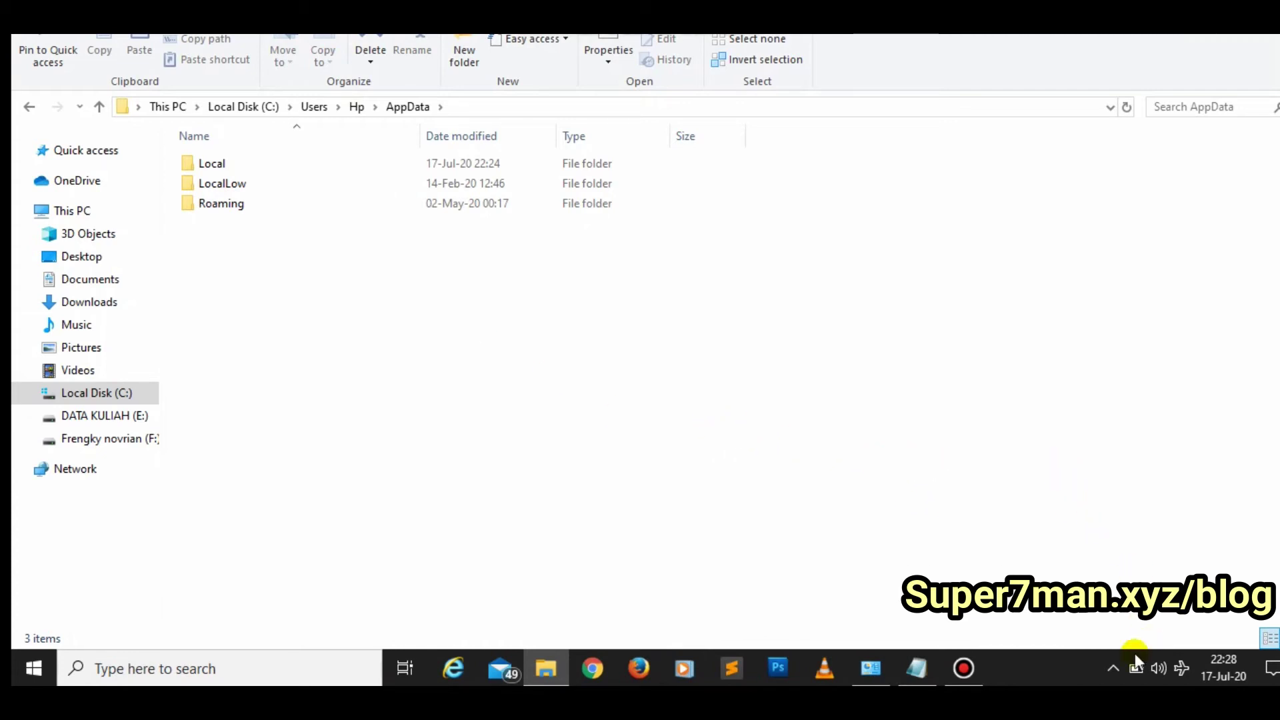
{"action": "left_click", "coordinate": [1113, 669]}
{"action": "left_click", "coordinate": [869, 485]}
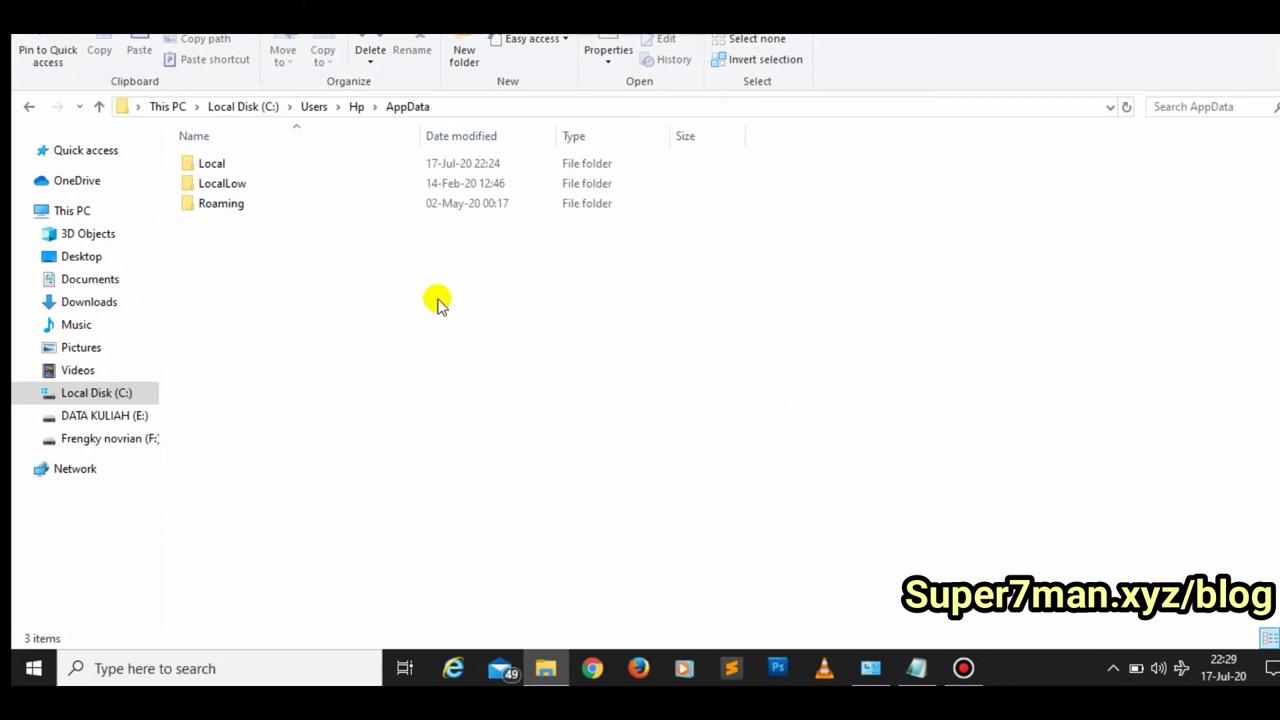
{"action": "left_click_drag", "start_coordinate": [234, 252], "coordinate": [380, 268]}
{"action": "left_click_drag", "start_coordinate": [279, 265], "coordinate": [238, 162]}
{"action": "left_click", "coordinate": [371, 374]}
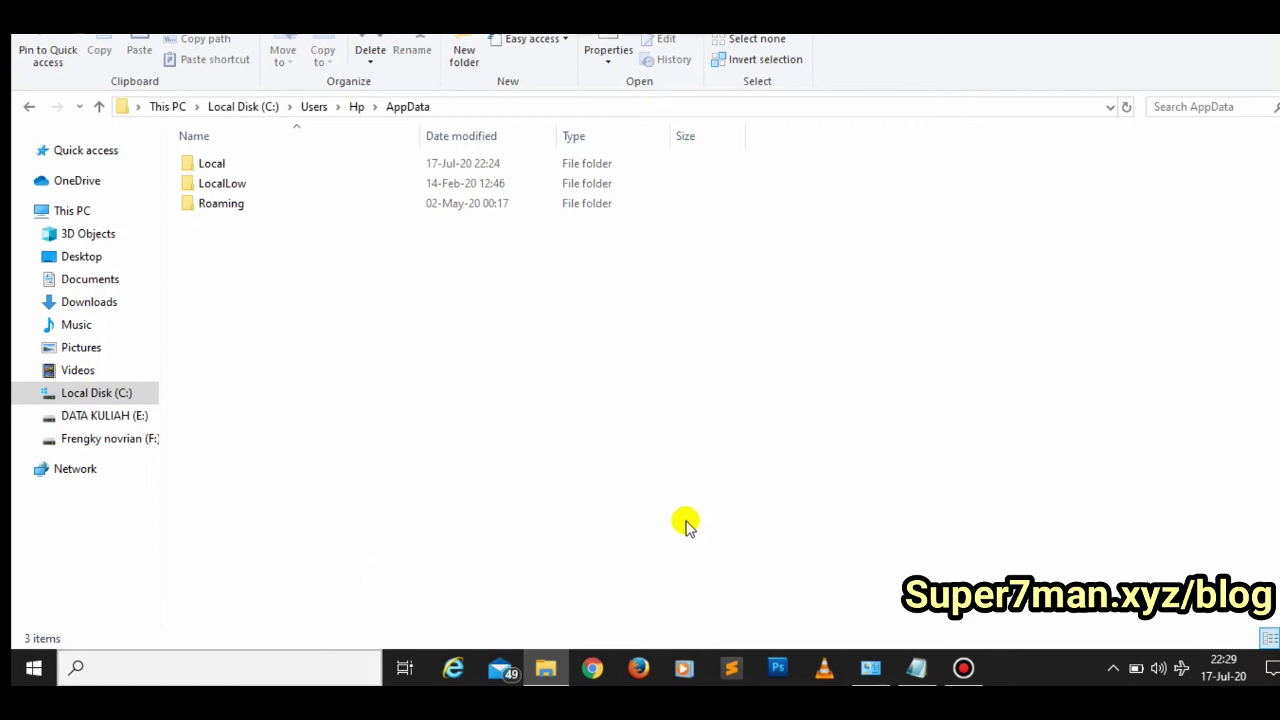
Step: Search Windows for "task", open Task Manager and move its window fully into view
{"action": "left_click", "coordinate": [374, 666]}
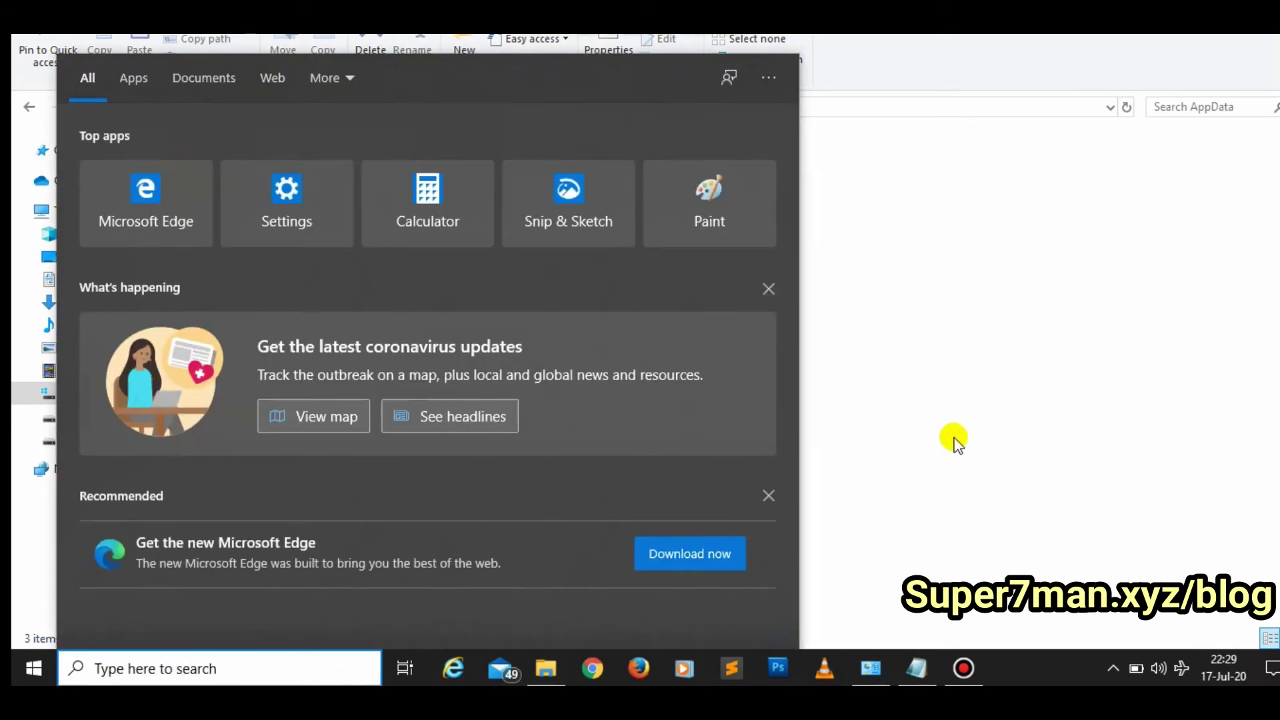
{"action": "type", "text": "task"}
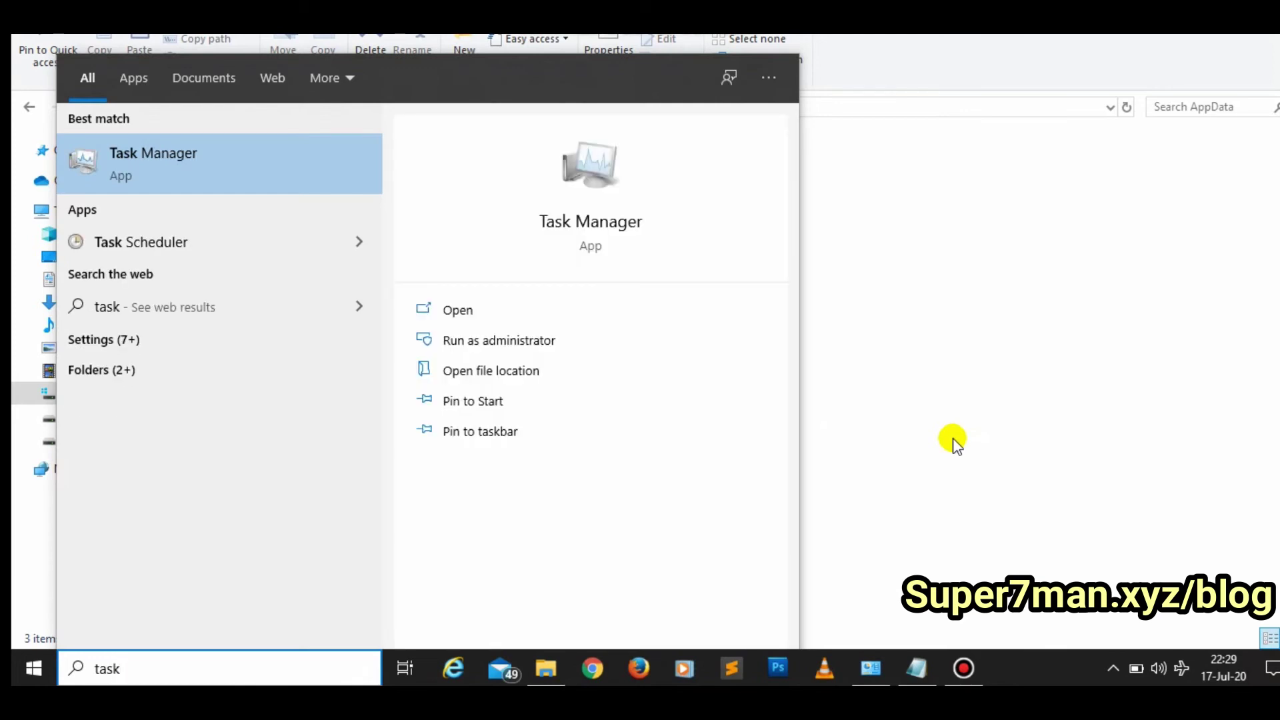
{"action": "key", "text": "Return"}
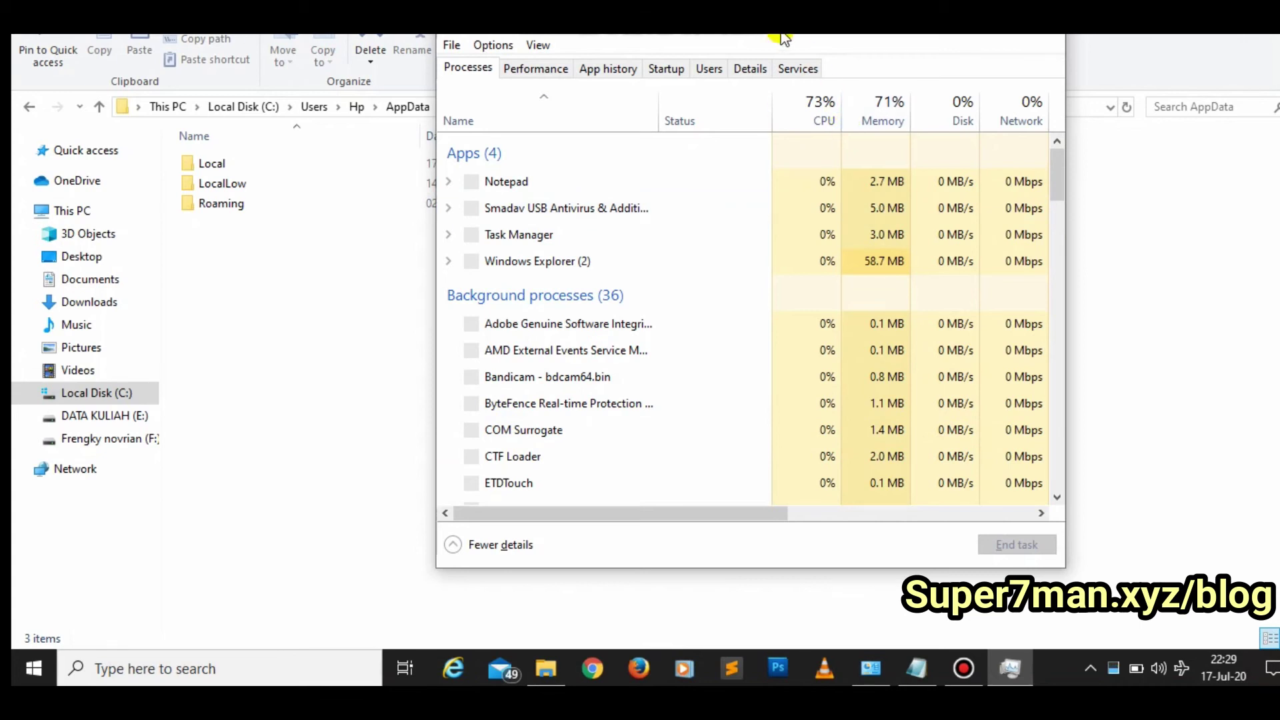
{"action": "left_click_drag", "start_coordinate": [772, 38], "coordinate": [707, 56]}
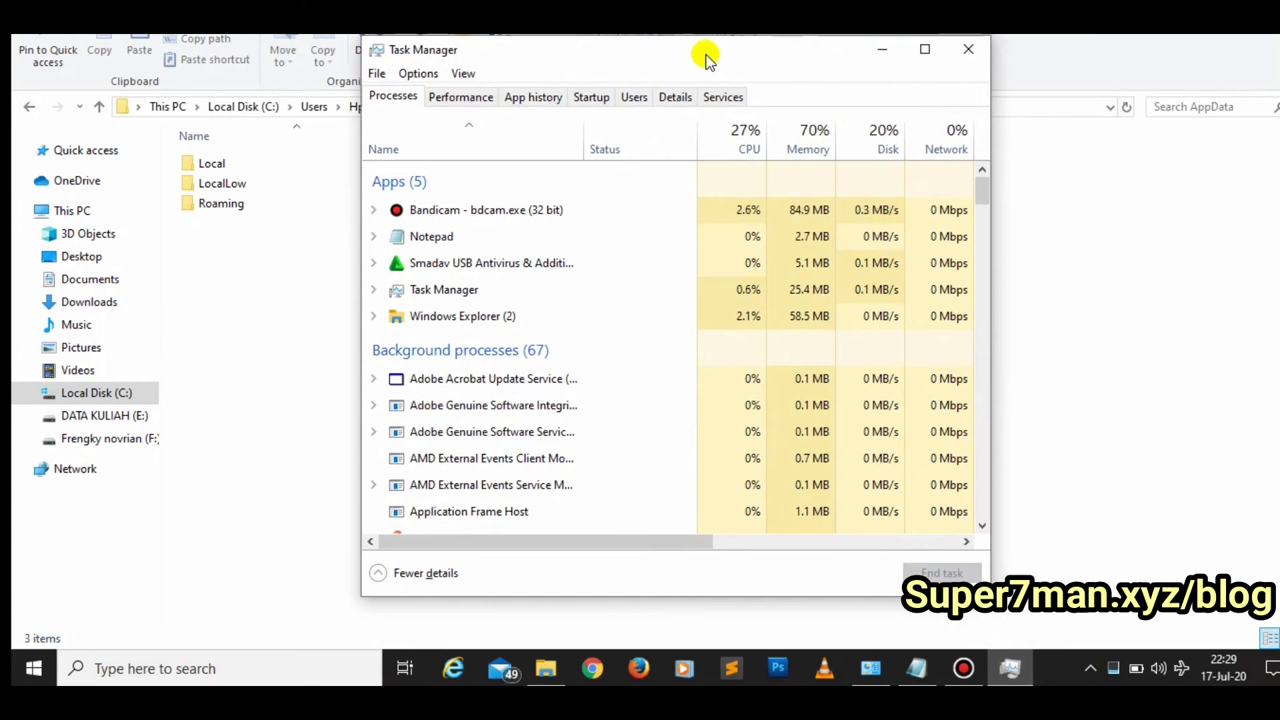
Step: Examine the status and startup impact of the startup programs in Task Manager, and minimise its window
{"action": "left_click", "coordinate": [591, 97]}
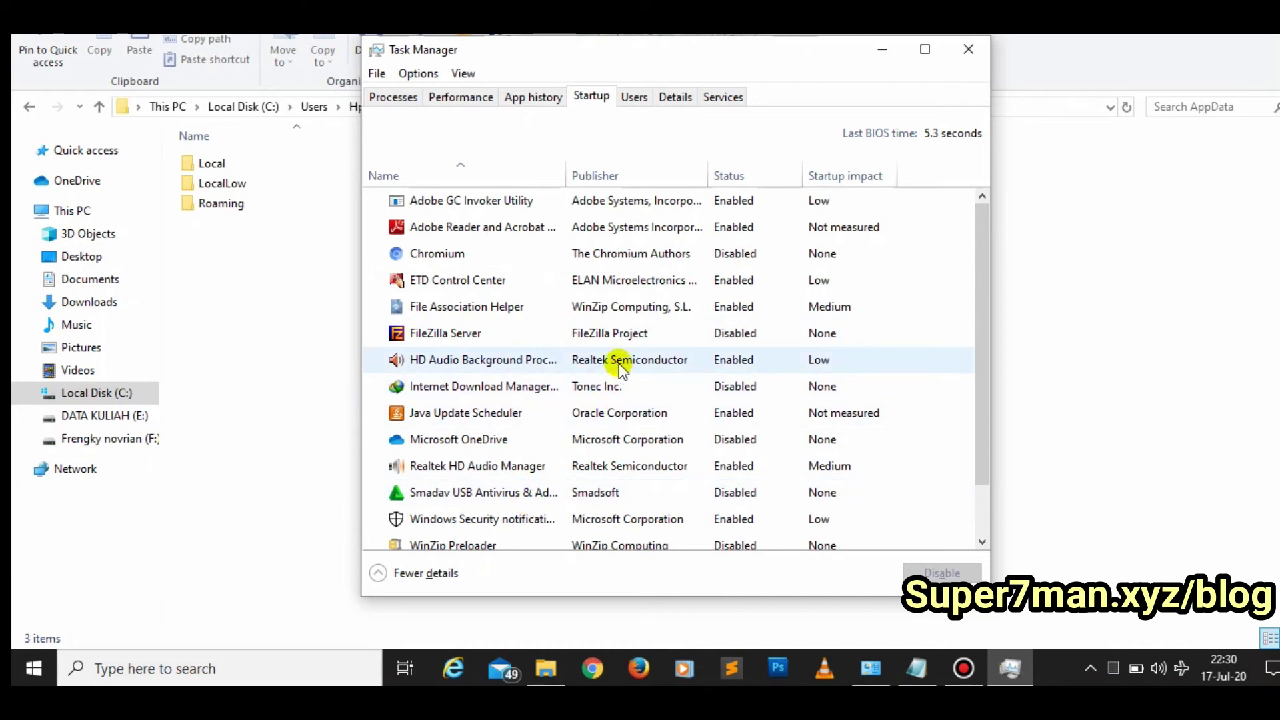
{"action": "left_click_drag", "start_coordinate": [986, 216], "coordinate": [858, 200]}
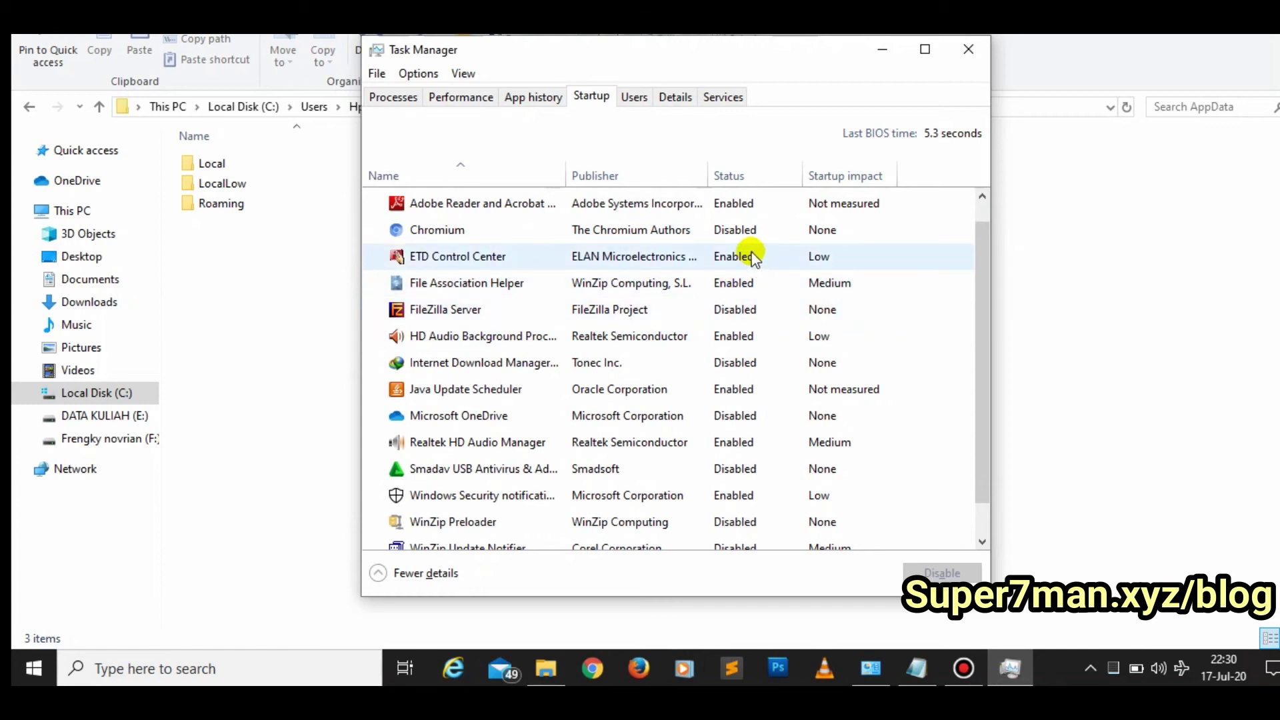
{"action": "left_click", "coordinate": [893, 49]}
Step: Go from This PC through Local Disk (C:), Users and Hp to AppData, and open its Local folder
{"action": "left_click", "coordinate": [105, 212]}
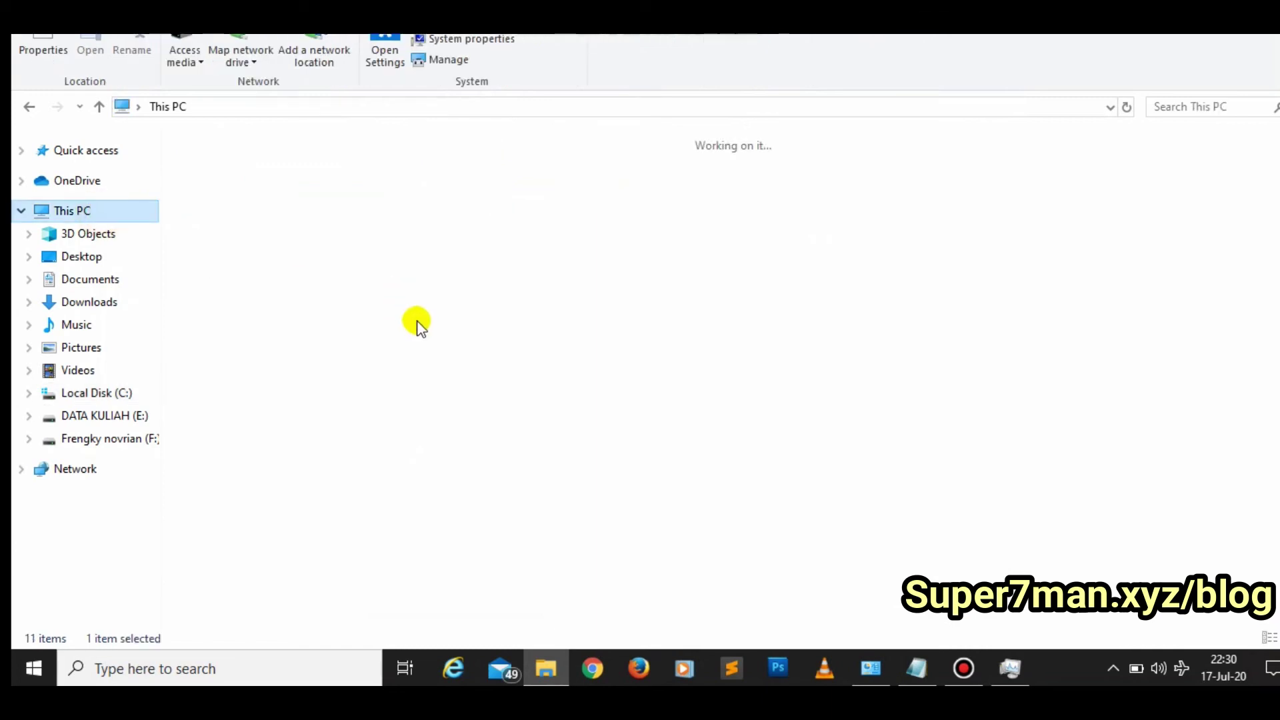
{"action": "double_click", "coordinate": [266, 319]}
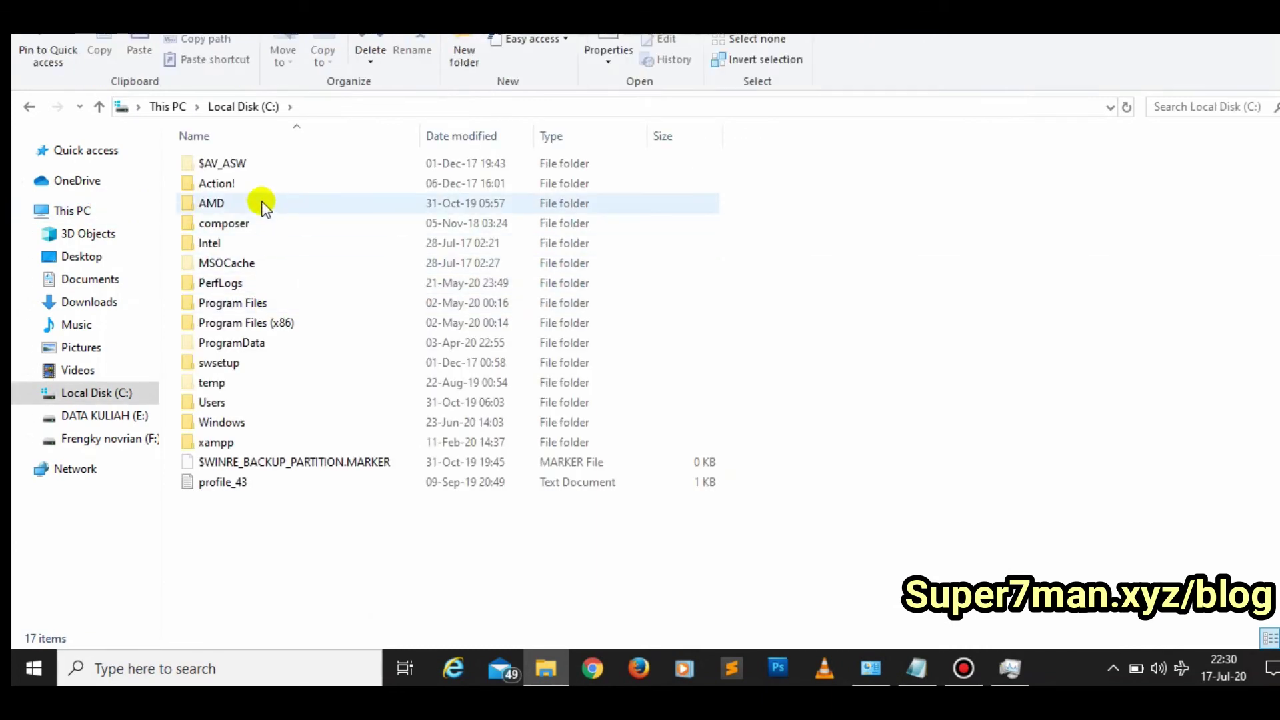
{"action": "double_click", "coordinate": [220, 404]}
{"action": "double_click", "coordinate": [209, 203]}
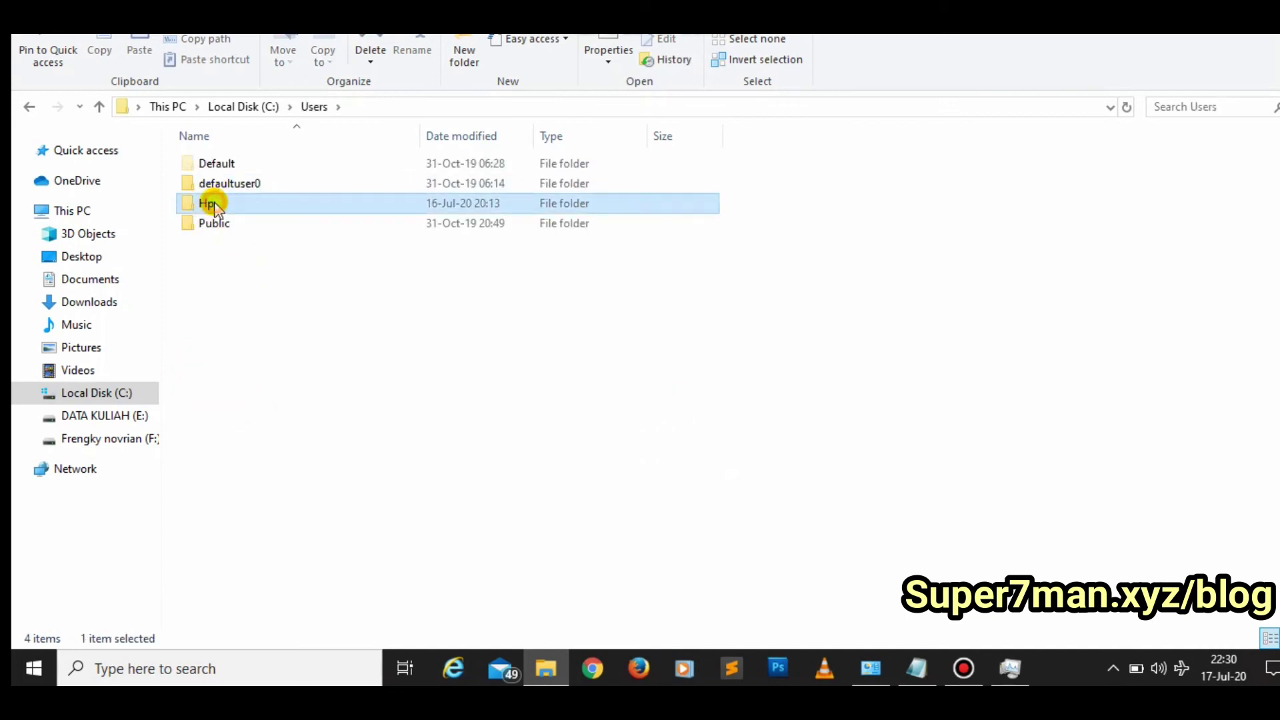
{"action": "double_click", "coordinate": [209, 243]}
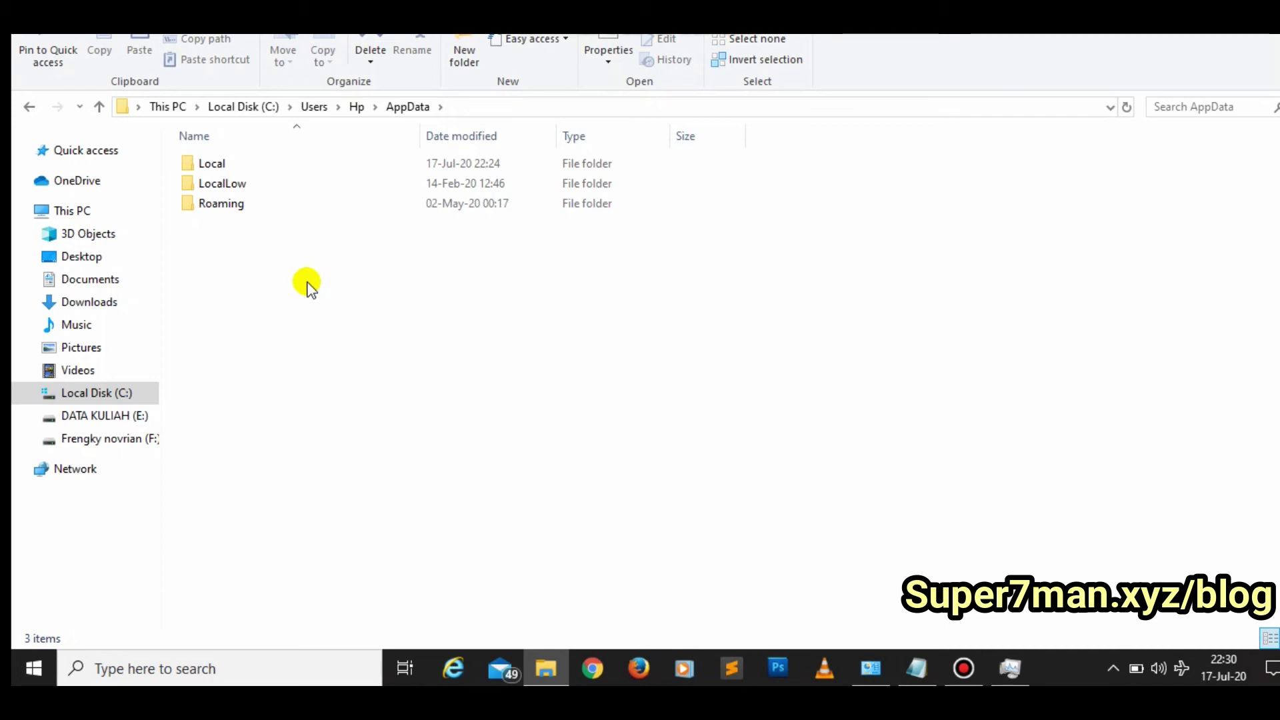
{"action": "double_click", "coordinate": [216, 172]}
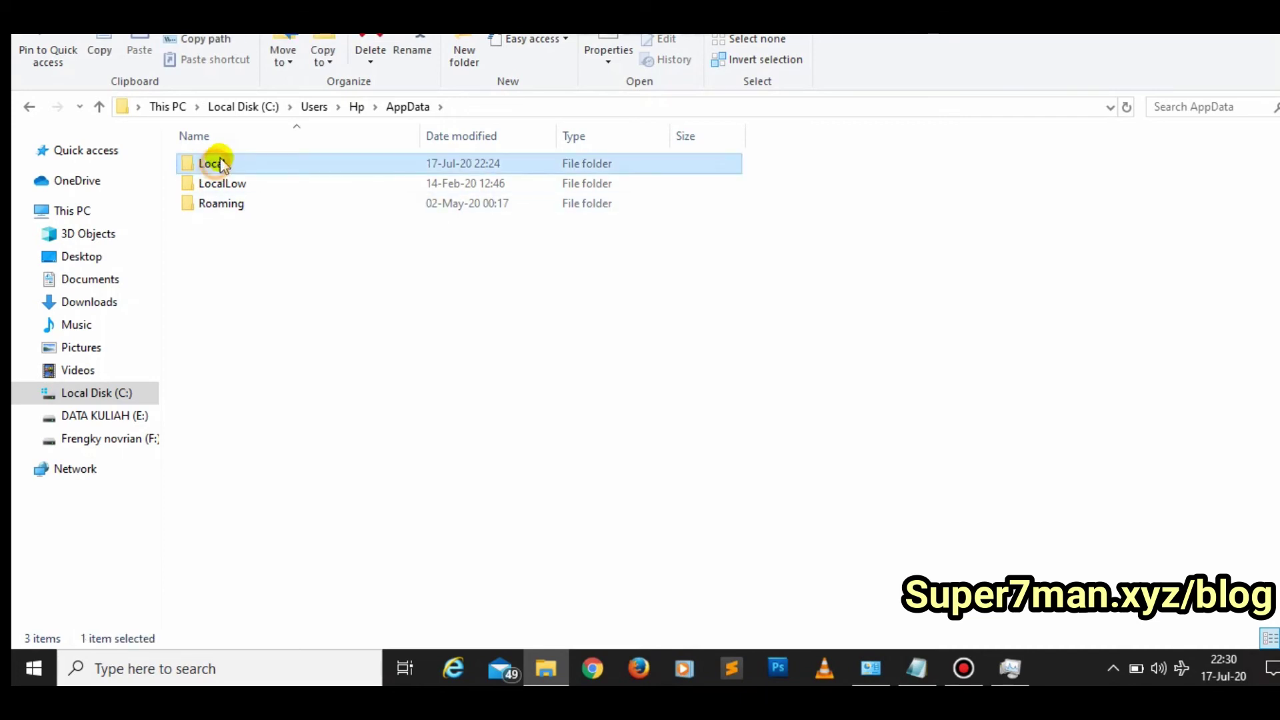
Step: Look through the program folders and temporary files in AppData's Local folder
{"action": "scroll", "coordinate": [707, 390], "scroll_direction": "down", "scroll_amount": 11}
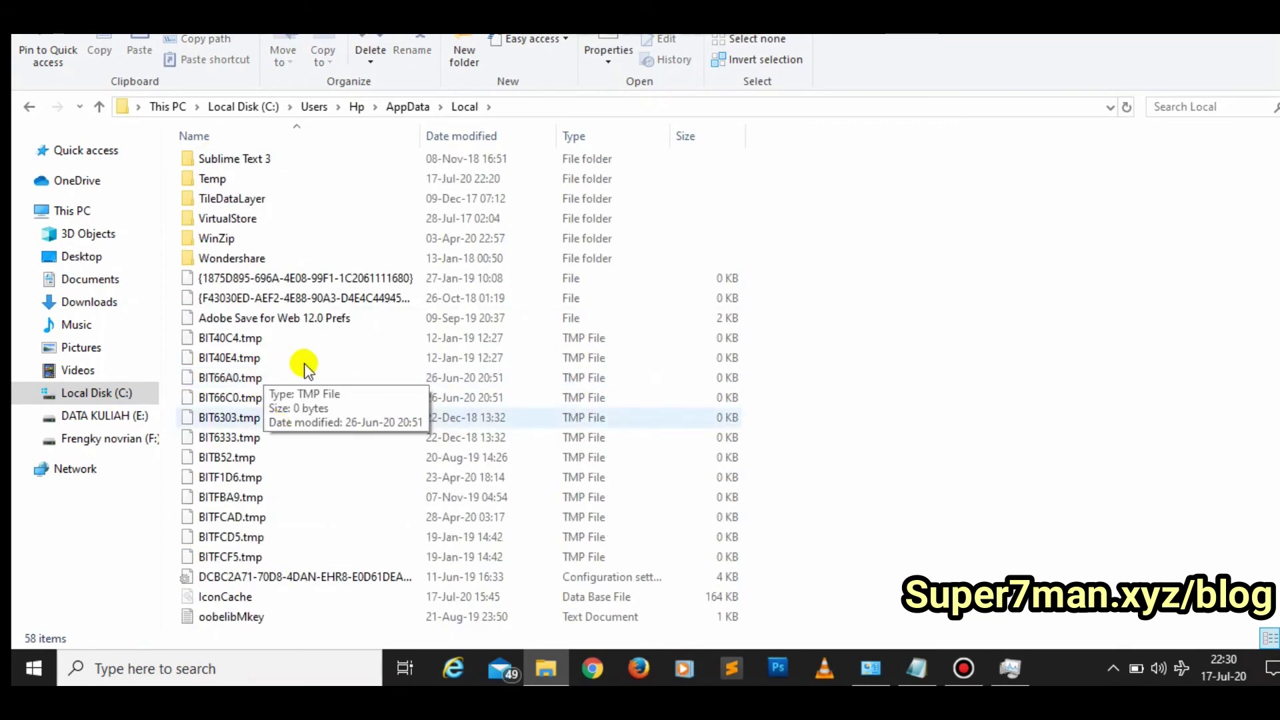
{"action": "scroll", "coordinate": [633, 316], "scroll_direction": "up", "scroll_amount": 11}
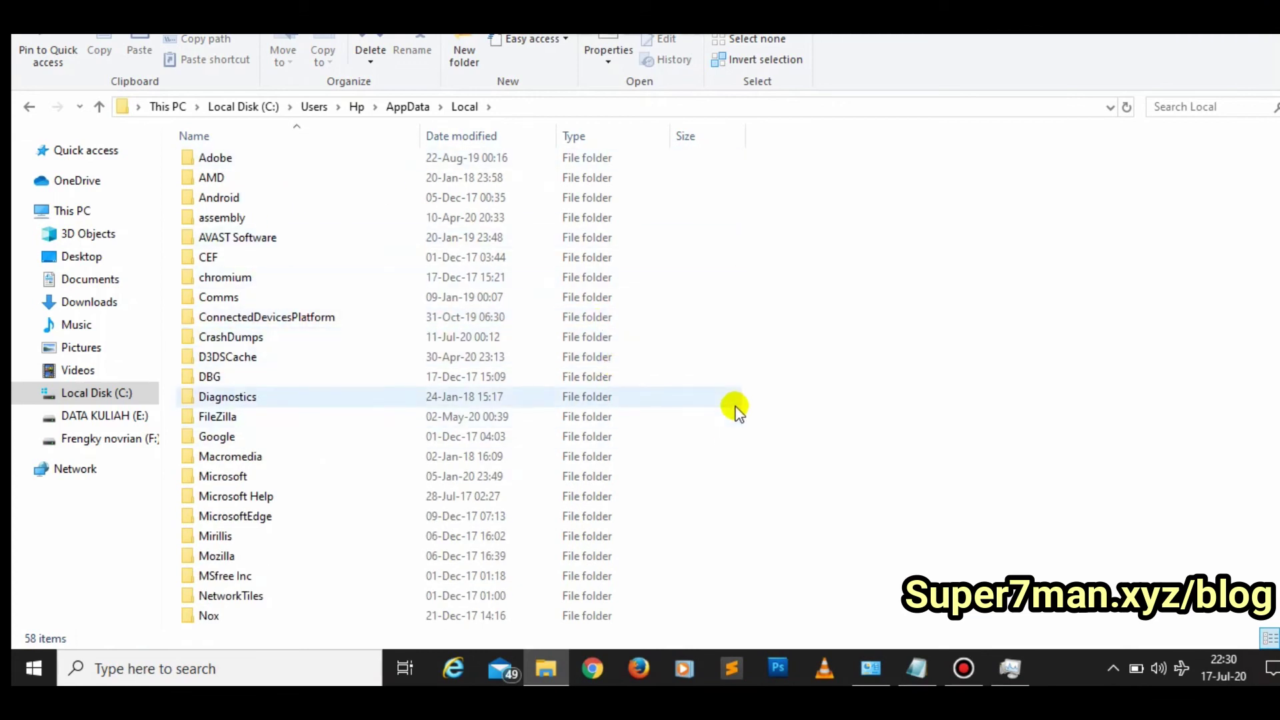
{"action": "scroll", "coordinate": [727, 403], "scroll_direction": "down", "scroll_amount": 2}
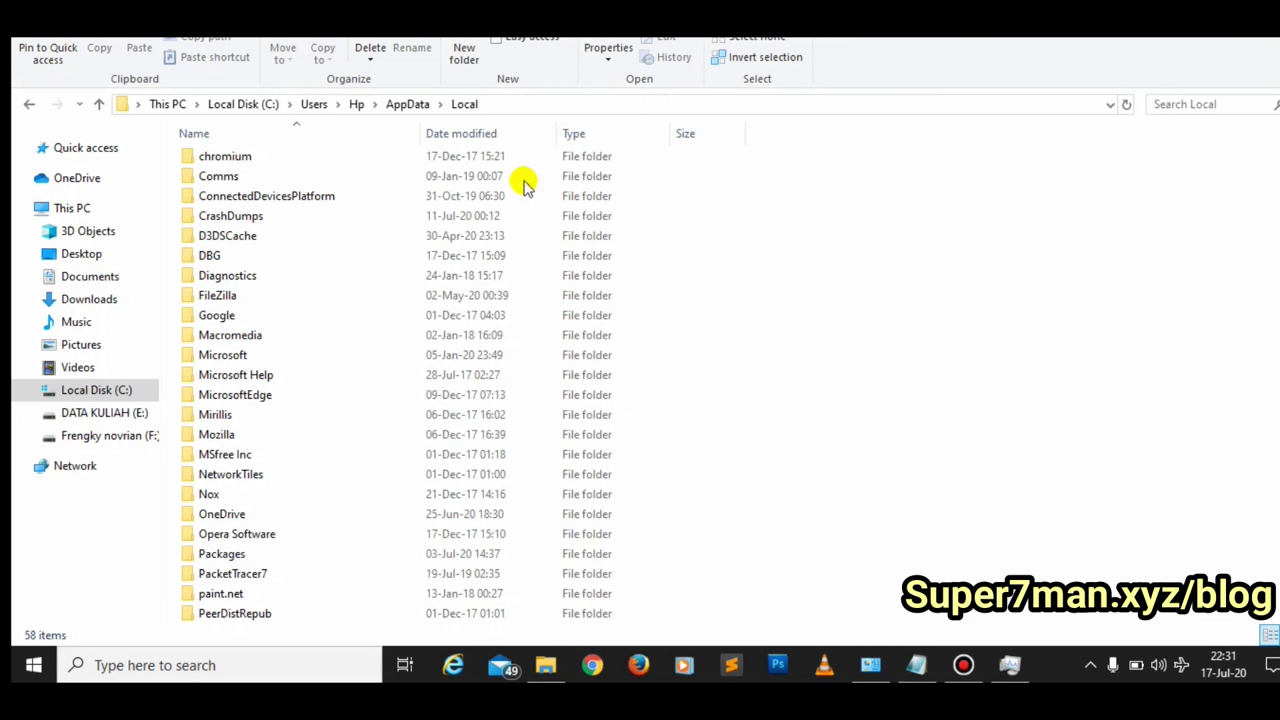
Step: Go from This PC through Local Disk (C:), Users and Hp, and open the AppData folder
{"action": "left_click", "coordinate": [68, 203]}
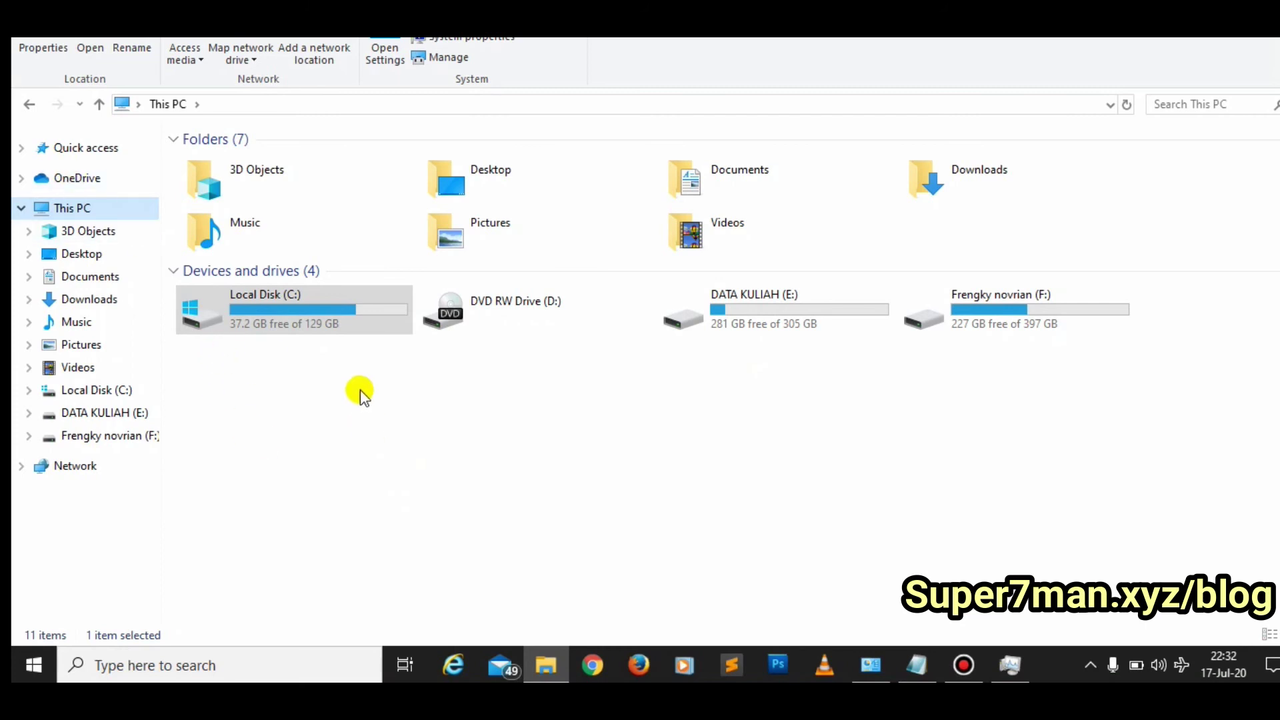
{"action": "double_click", "coordinate": [268, 320]}
{"action": "double_click", "coordinate": [214, 398]}
{"action": "double_click", "coordinate": [214, 202]}
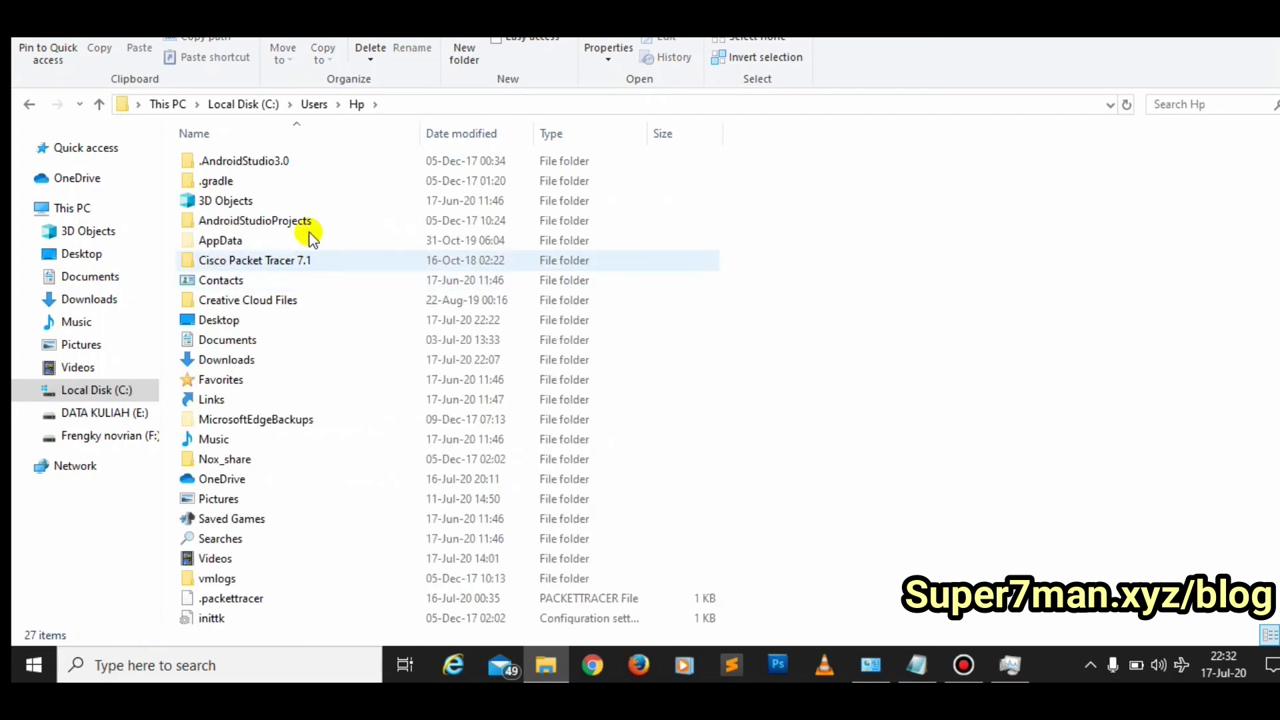
{"action": "double_click", "coordinate": [252, 242]}
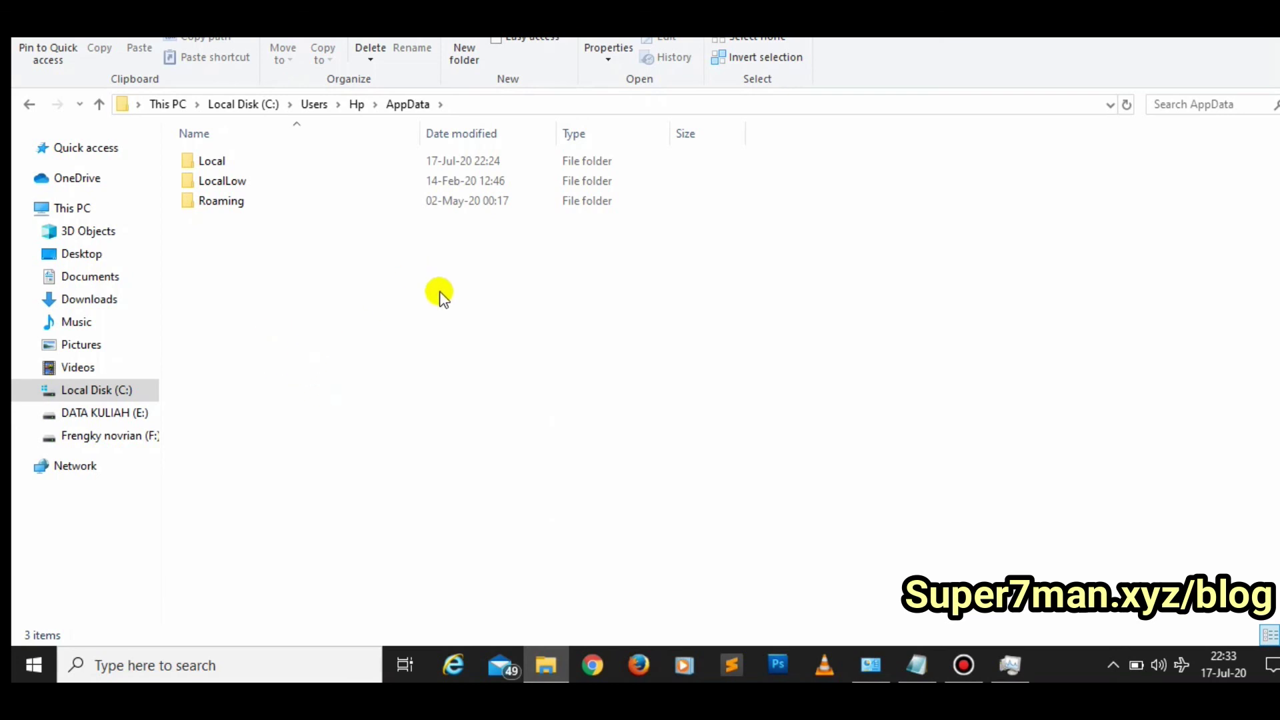
Step: View the drives' free space in This PC and return to the AppData folder
{"action": "left_click", "coordinate": [98, 206]}
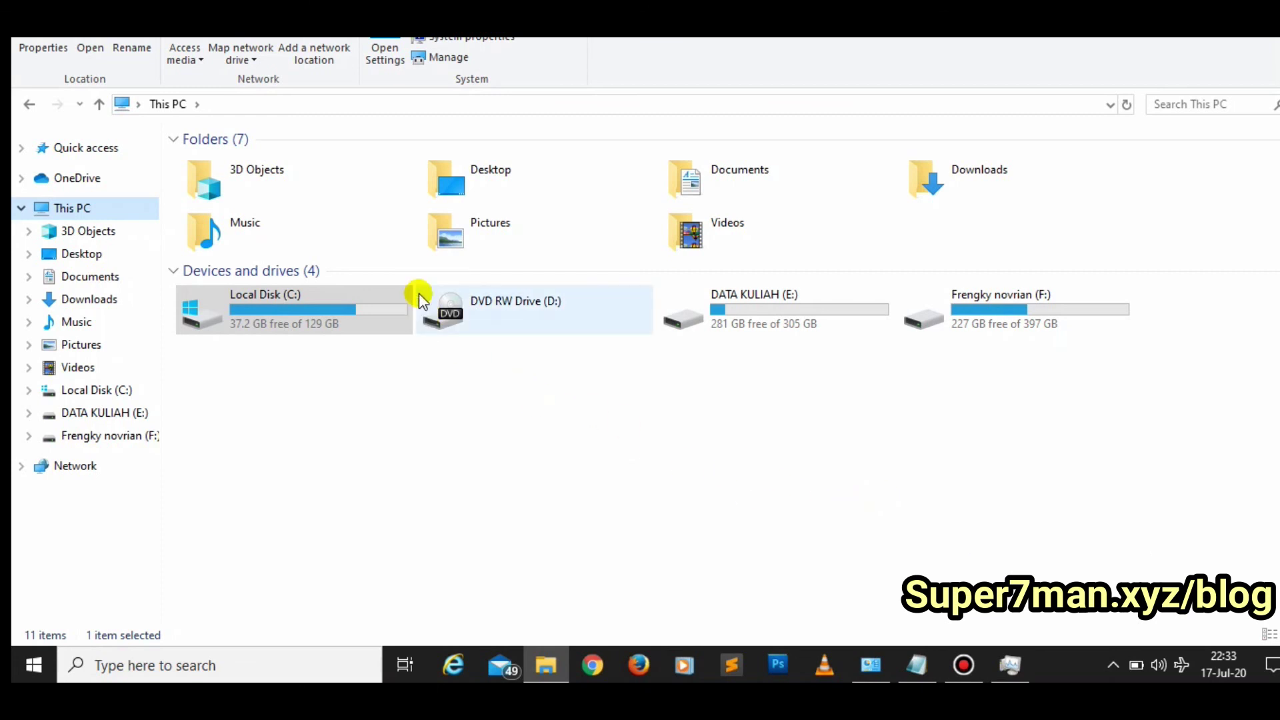
{"action": "left_click", "coordinate": [30, 102]}
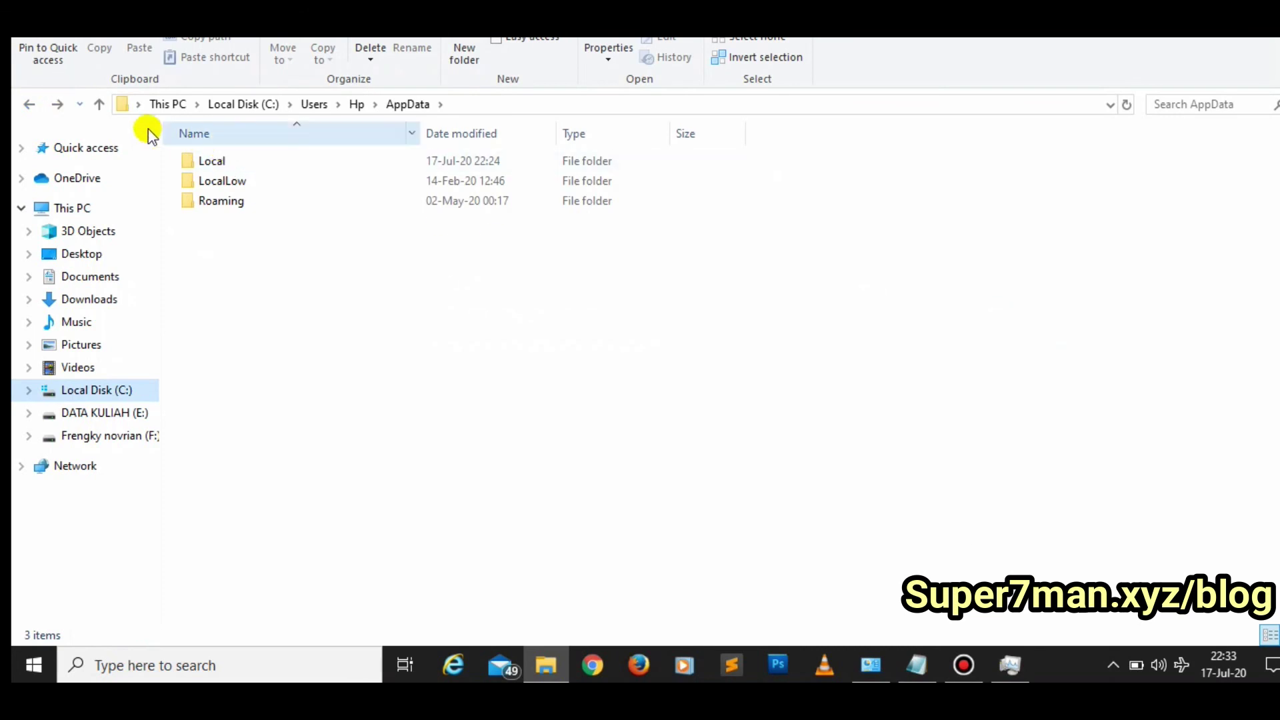
Step: View the contents of AppData's Local folder and go back to the Hp user folder
{"action": "double_click", "coordinate": [220, 162]}
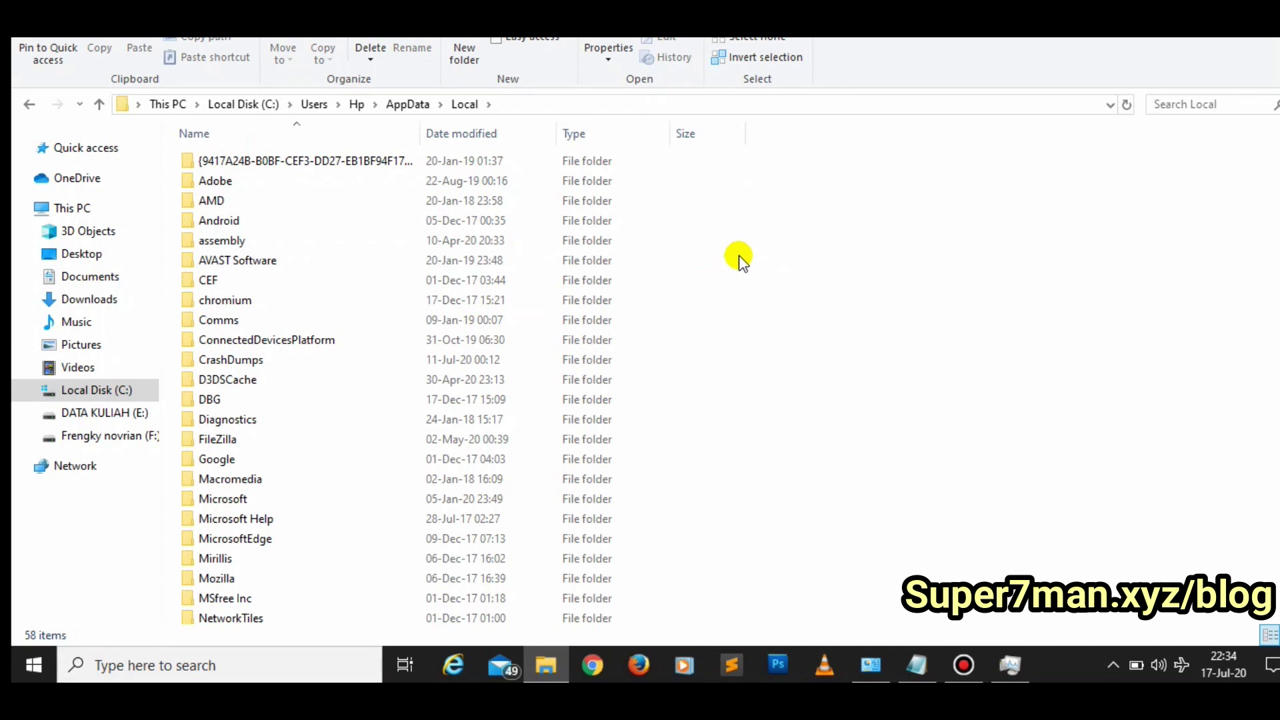
{"action": "left_click", "coordinate": [27, 105]}
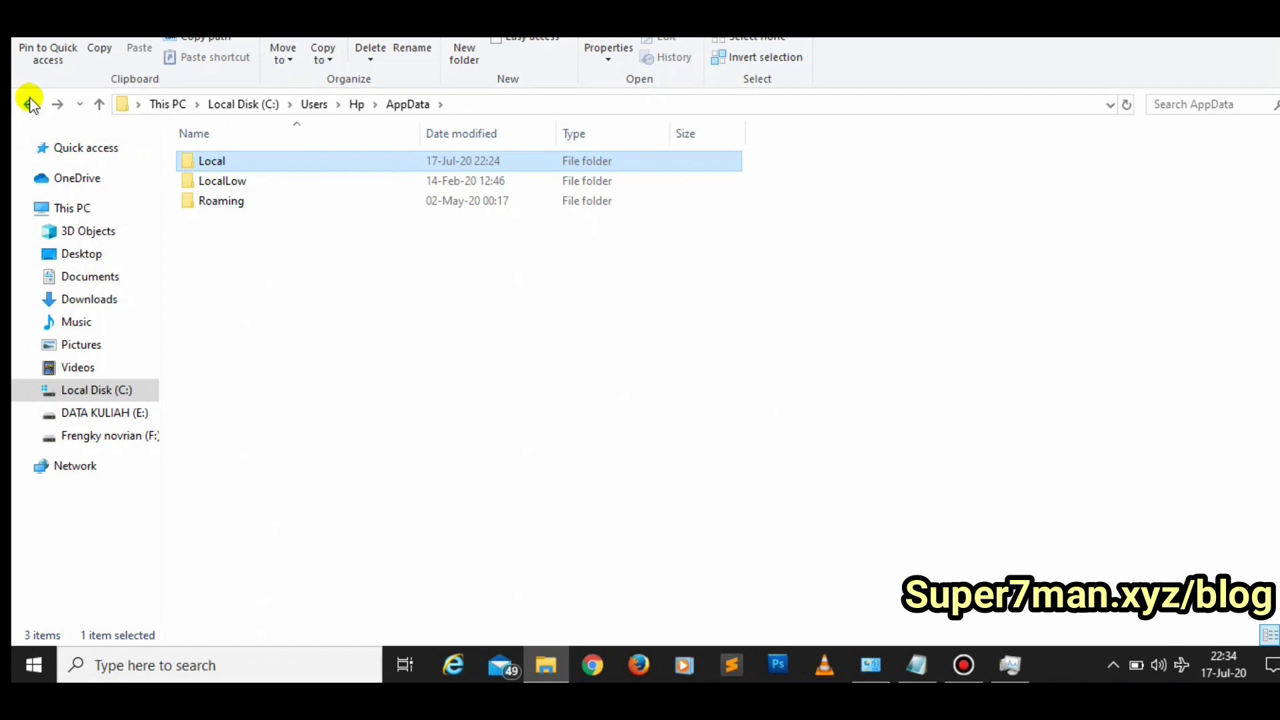
{"action": "left_click", "coordinate": [30, 104]}
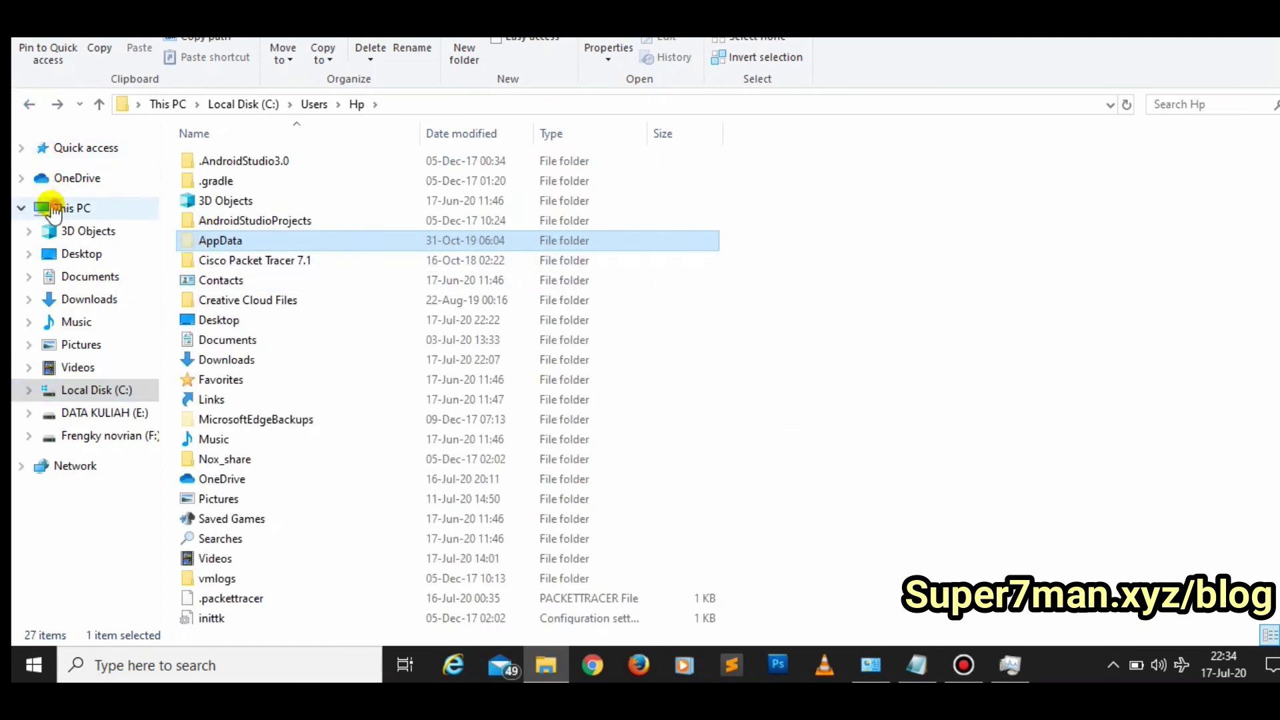
Step: Switch to the untitled Notepad note and reposition its window over the upper part of the Hp folder's file list
{"action": "left_click", "coordinate": [919, 660]}
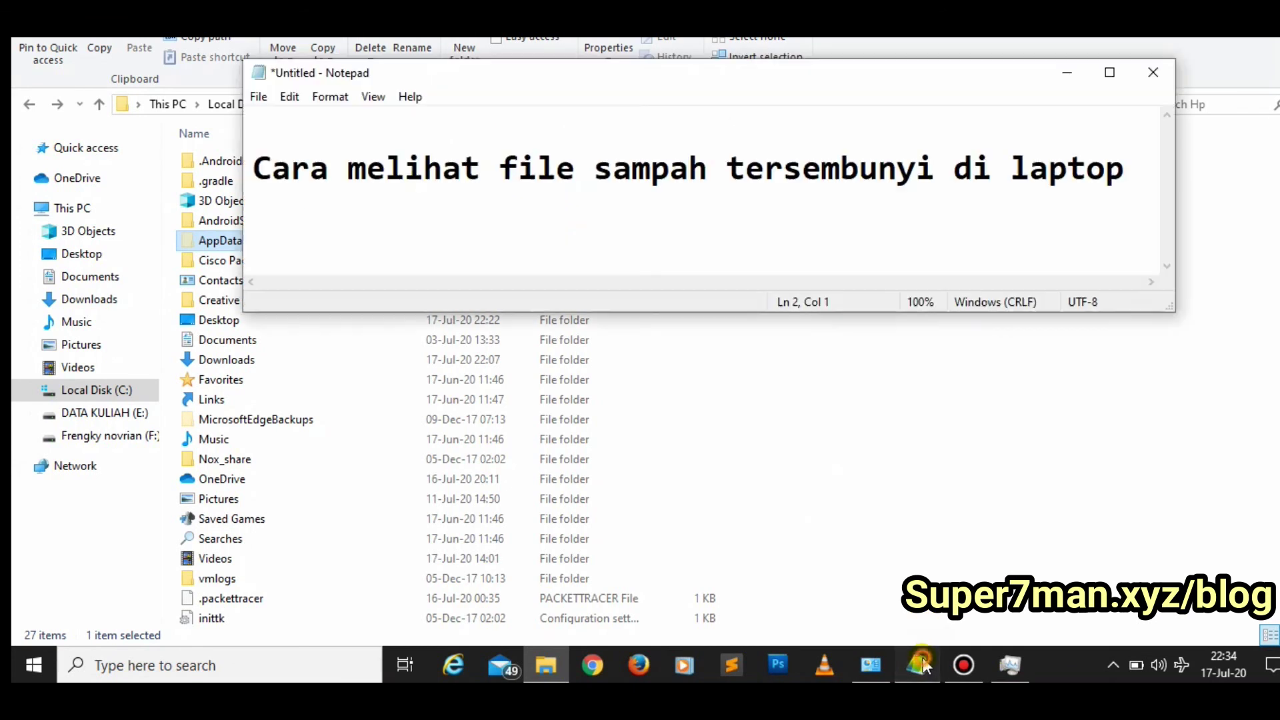
{"action": "left_click_drag", "start_coordinate": [765, 67], "coordinate": [694, 69]}
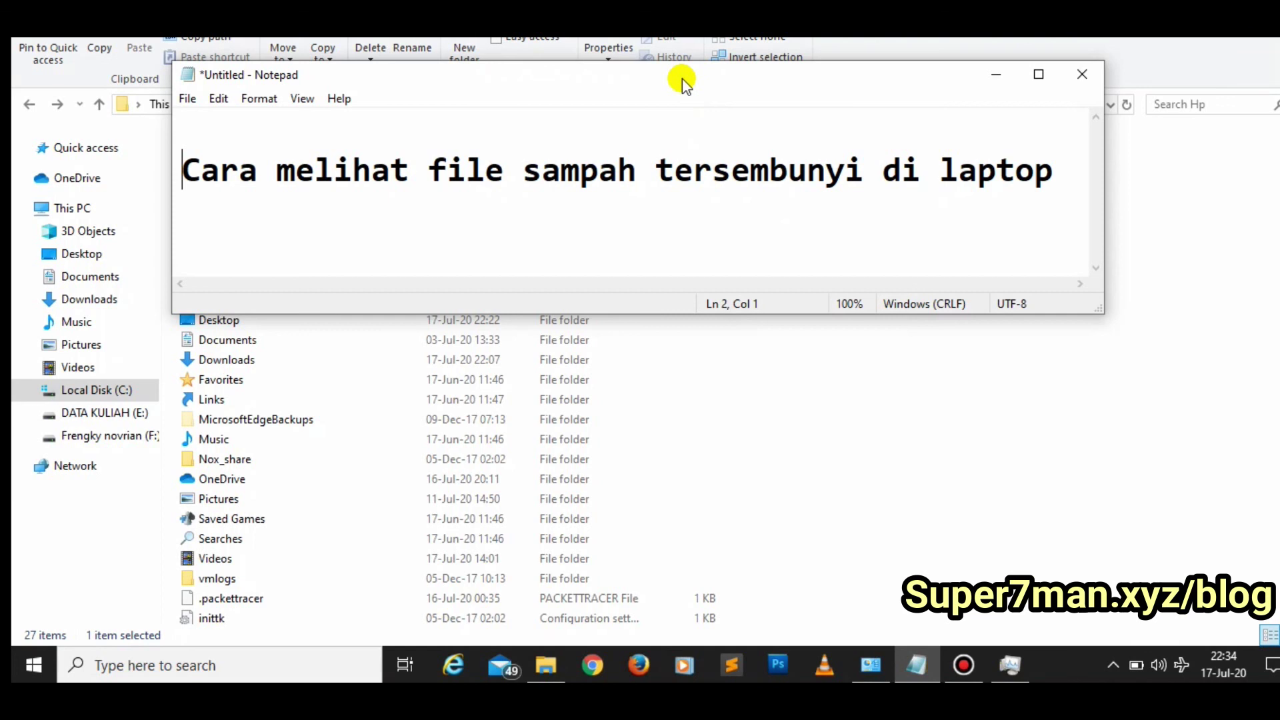
{"action": "left_click_drag", "start_coordinate": [787, 74], "coordinate": [760, 142]}
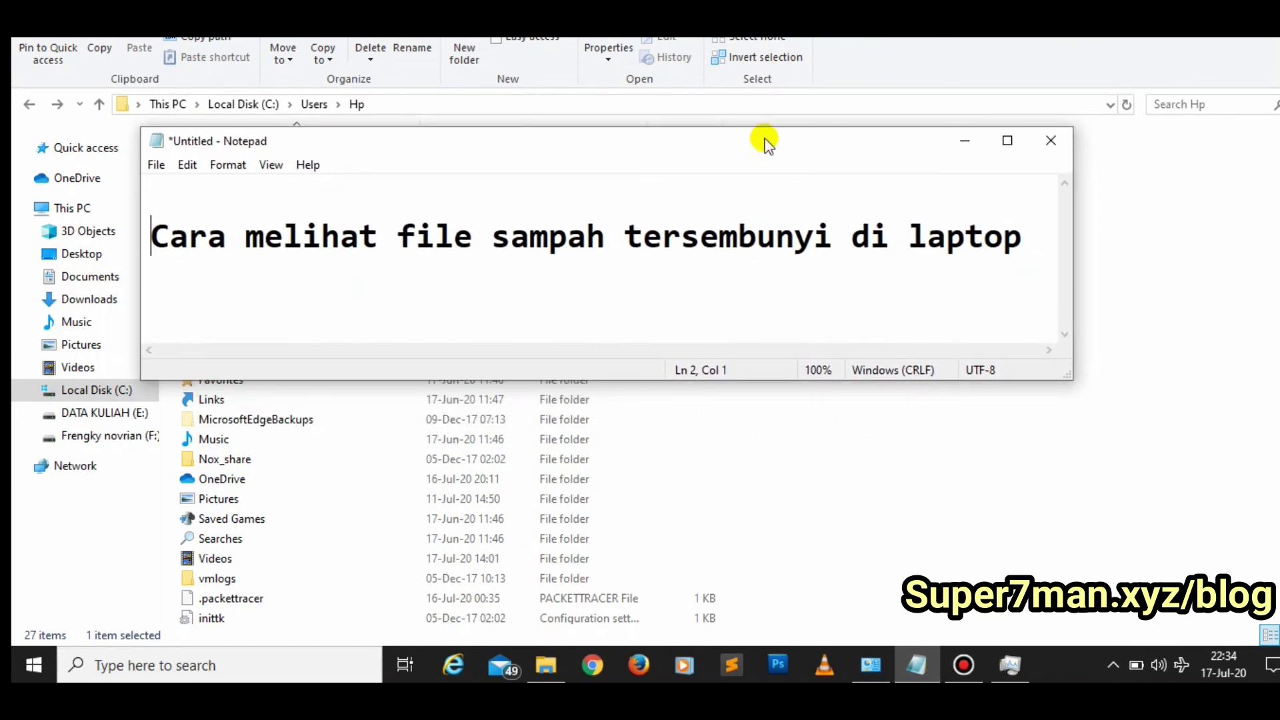
{"action": "left_click_drag", "start_coordinate": [760, 136], "coordinate": [775, 60]}
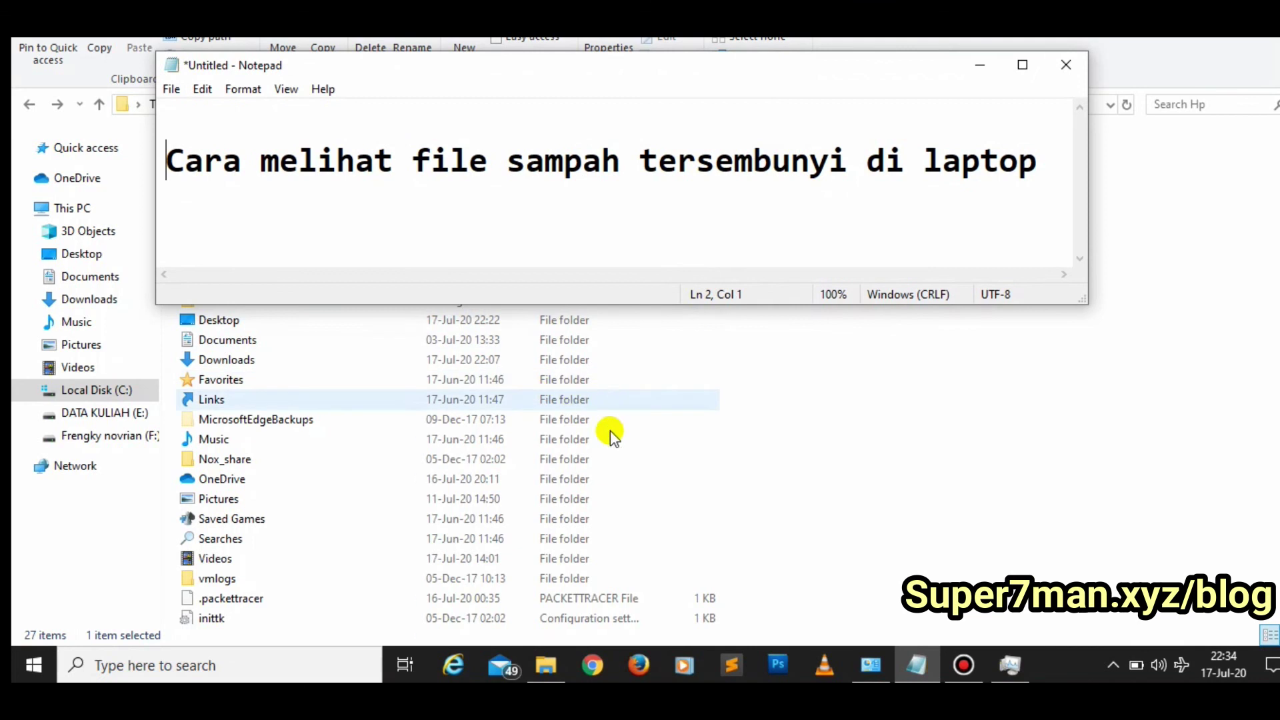